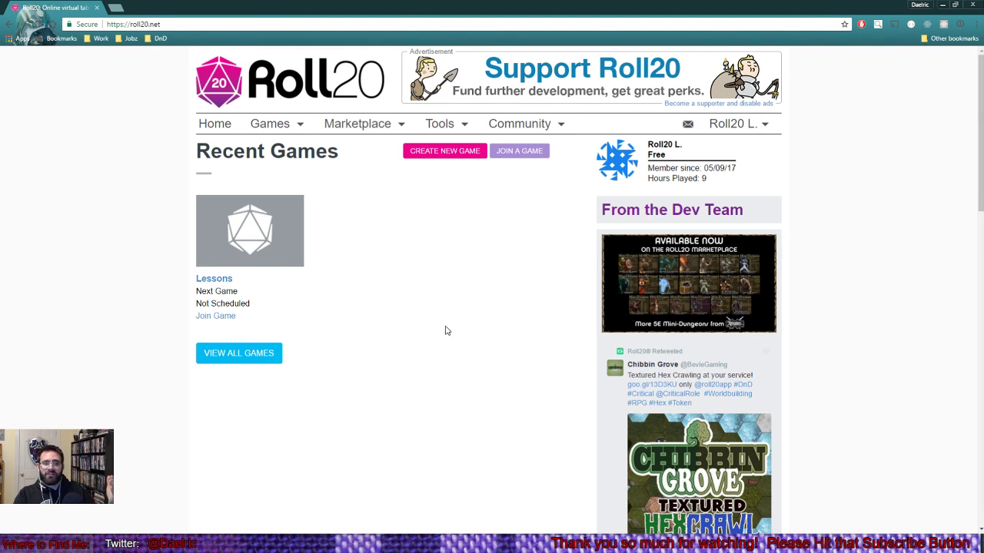
Step: Launch the Lessons game and fit more of its Start page grid in view
click(211, 316)
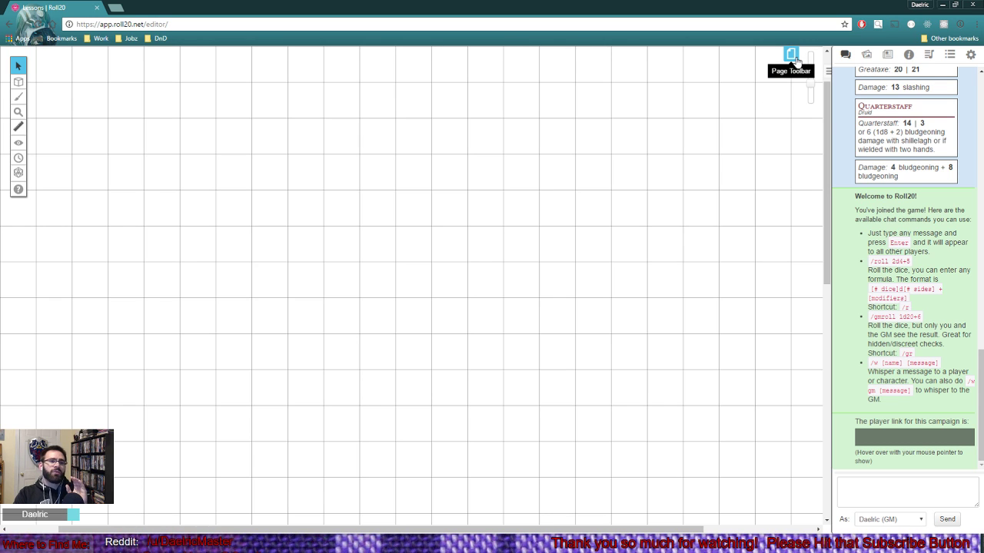
click(19, 111)
click(55, 108)
click(57, 163)
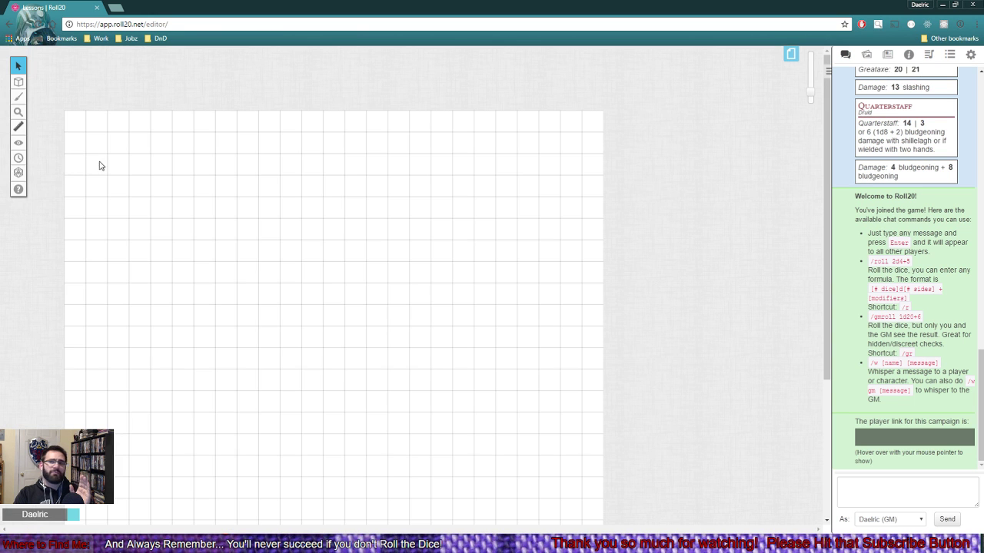
scroll(189, 232, down, 2)
scroll(308, 193, up, 2)
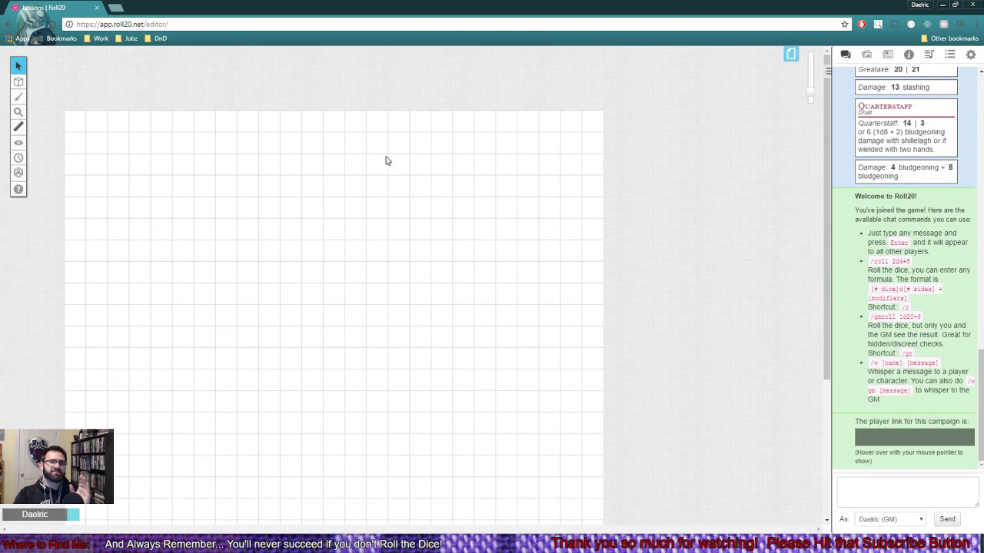
Step: Switch the tabletop to the "simple plains battle" page and look over its map
click(797, 54)
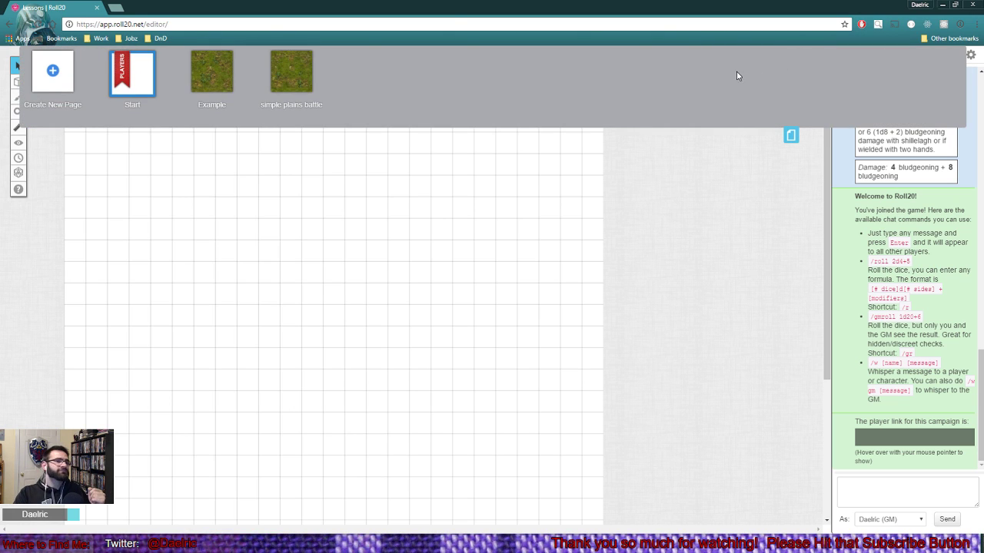
mouse_move(283, 86)
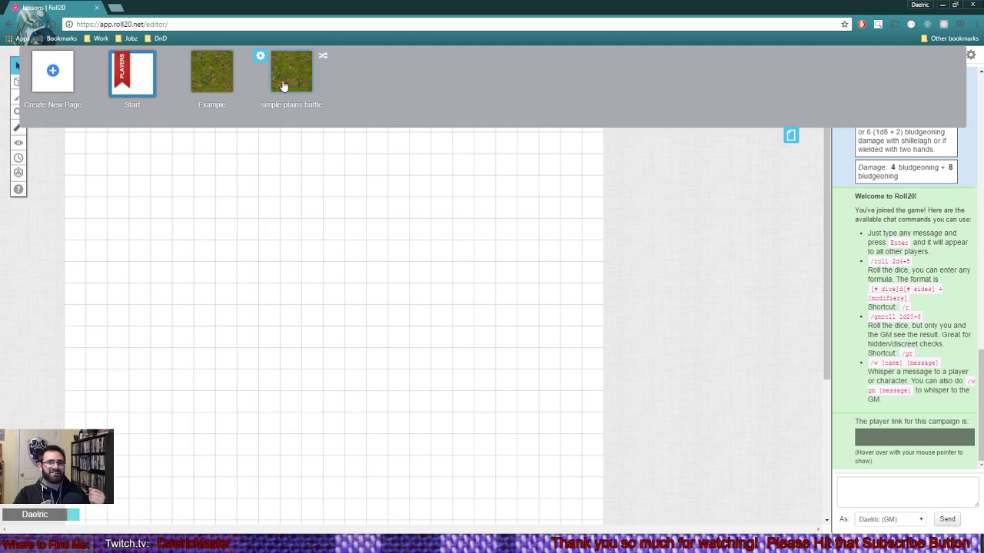
click(283, 84)
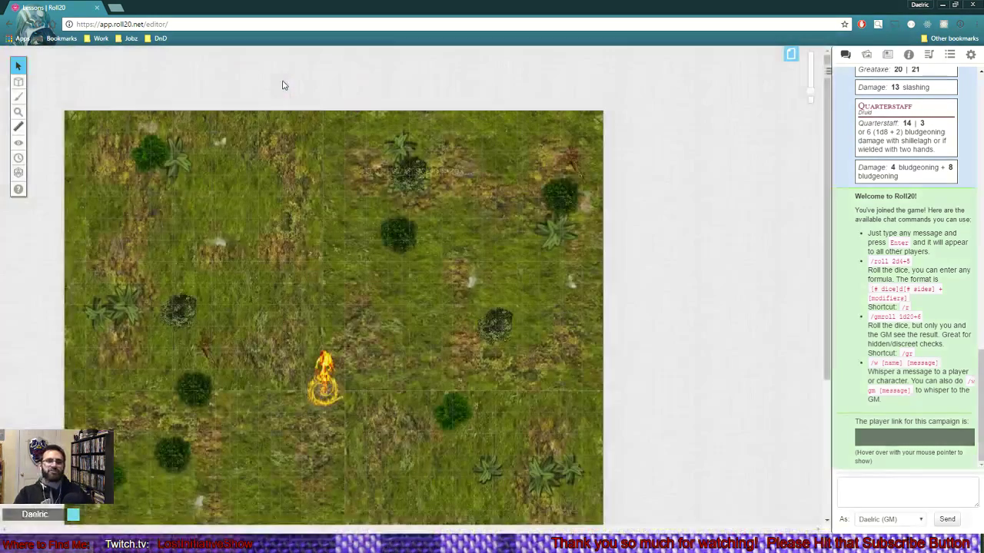
scroll(382, 199, down, 2)
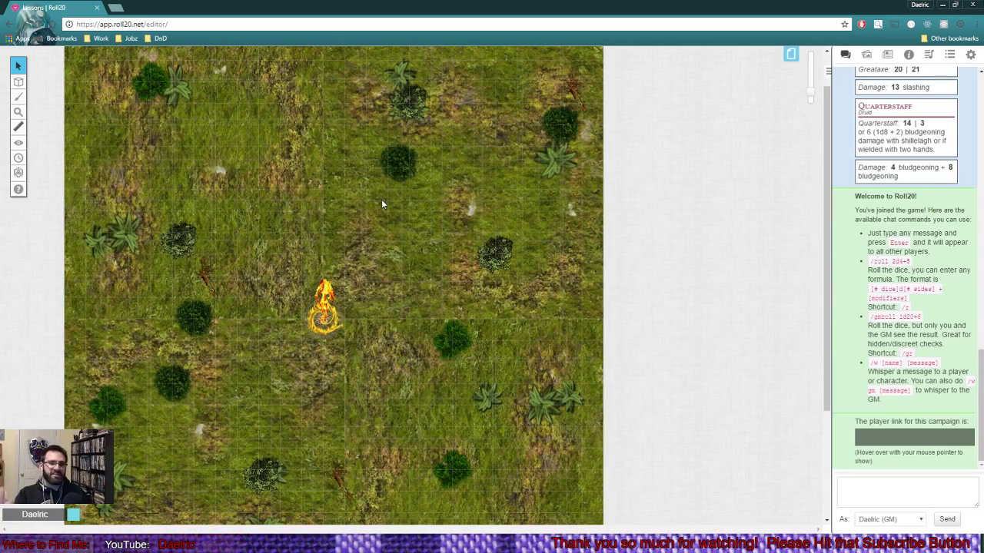
scroll(413, 295, down, 3)
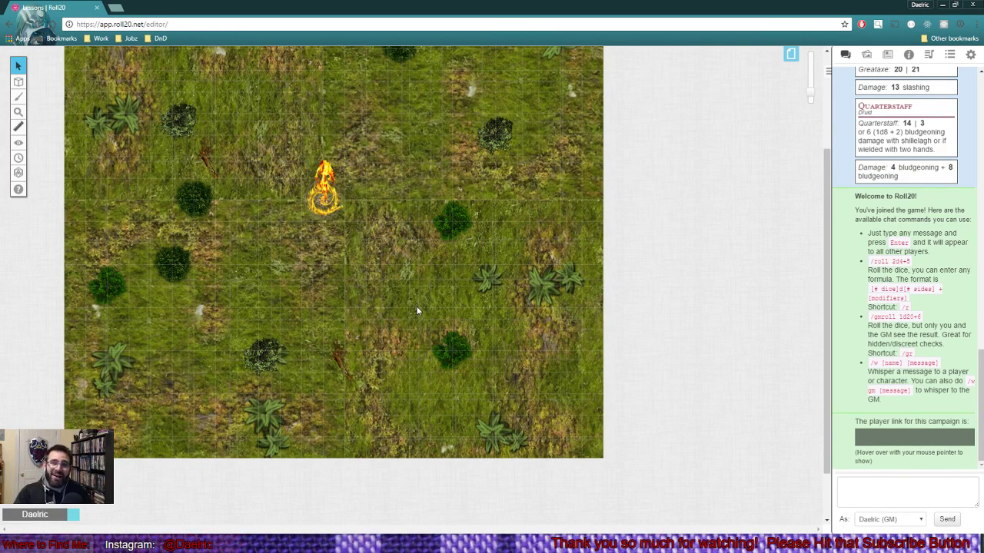
scroll(368, 314, up, 1)
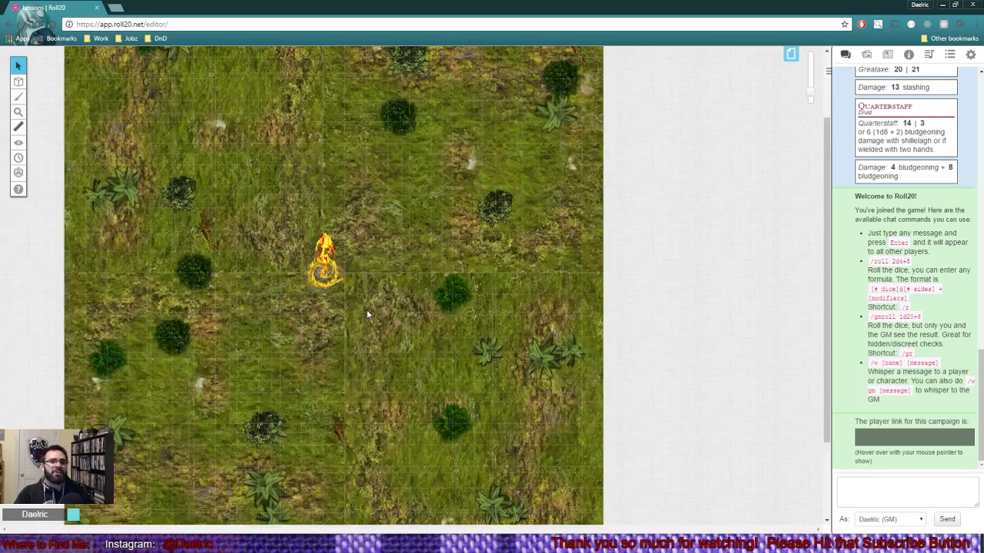
Step: Search the art library tokens for "orc" and browse the free token packs for a suitable figure
click(867, 55)
click(848, 100)
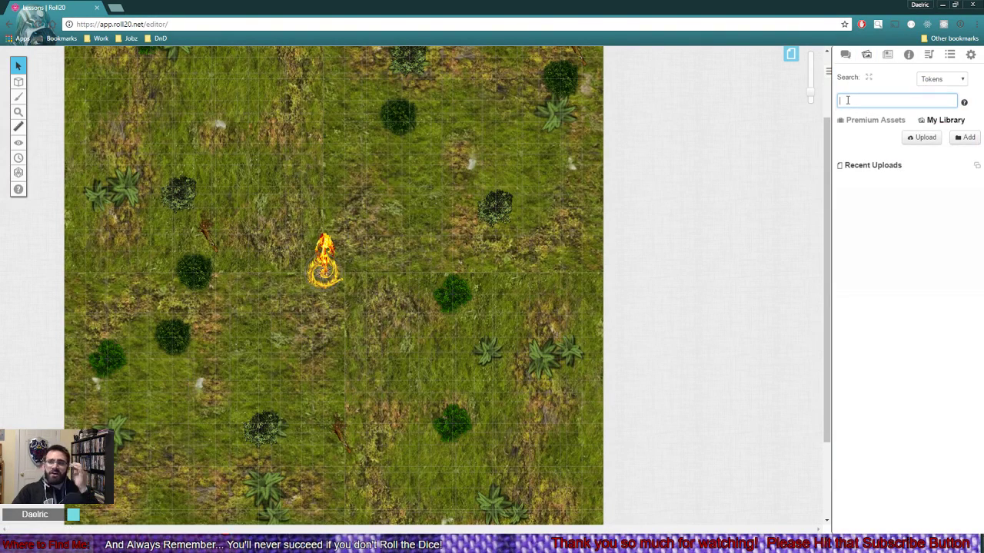
text(orc)
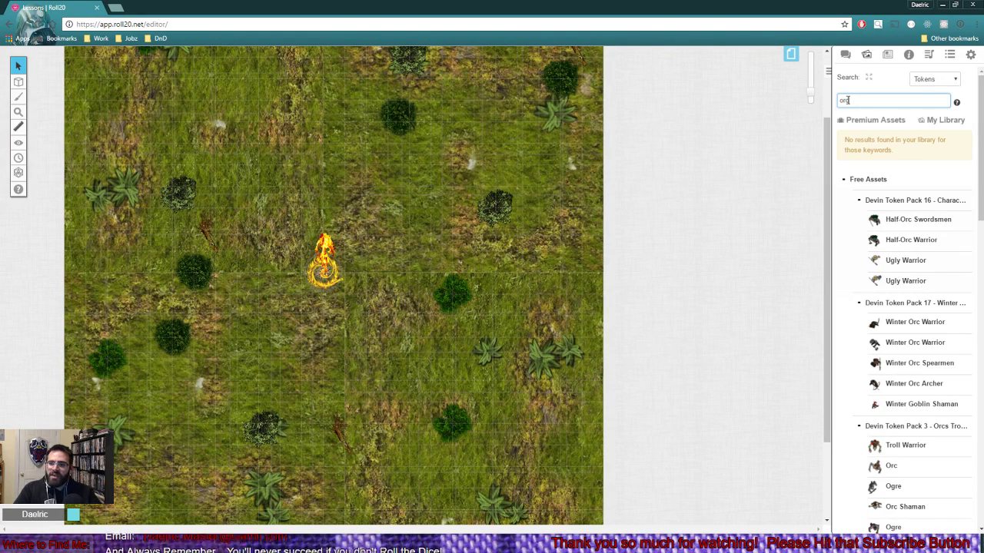
drag(876, 404, 874, 411)
scroll(874, 411, down, 2)
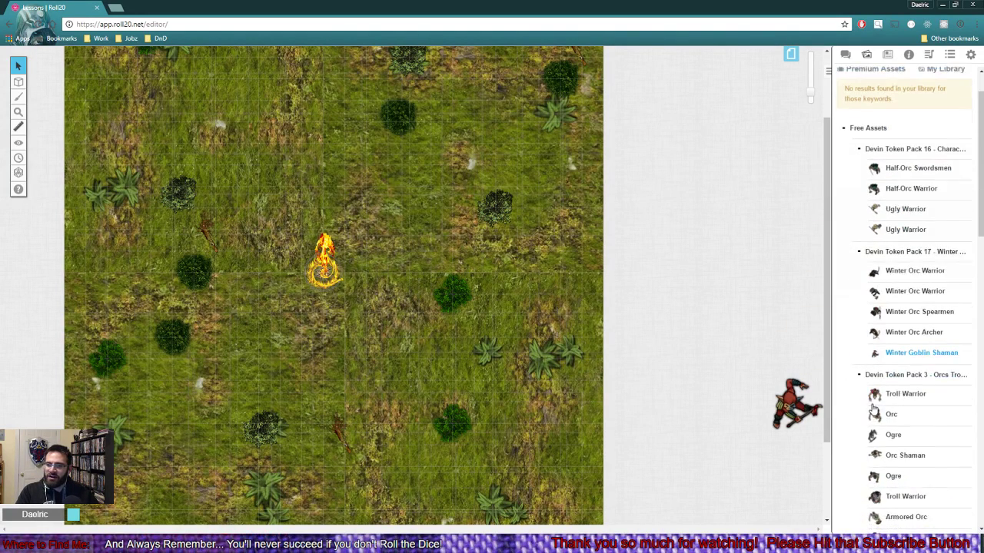
scroll(874, 411, down, 3)
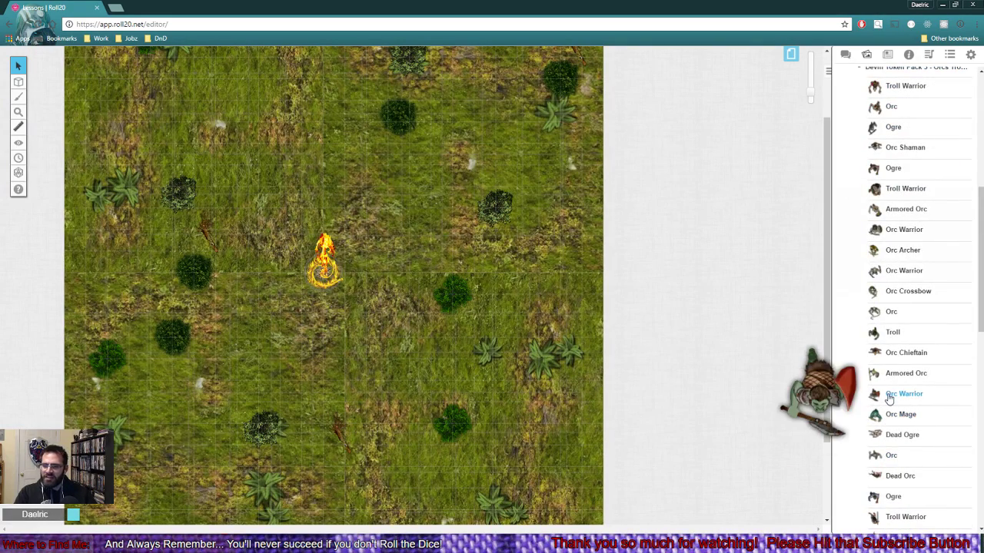
scroll(883, 380, down, 2)
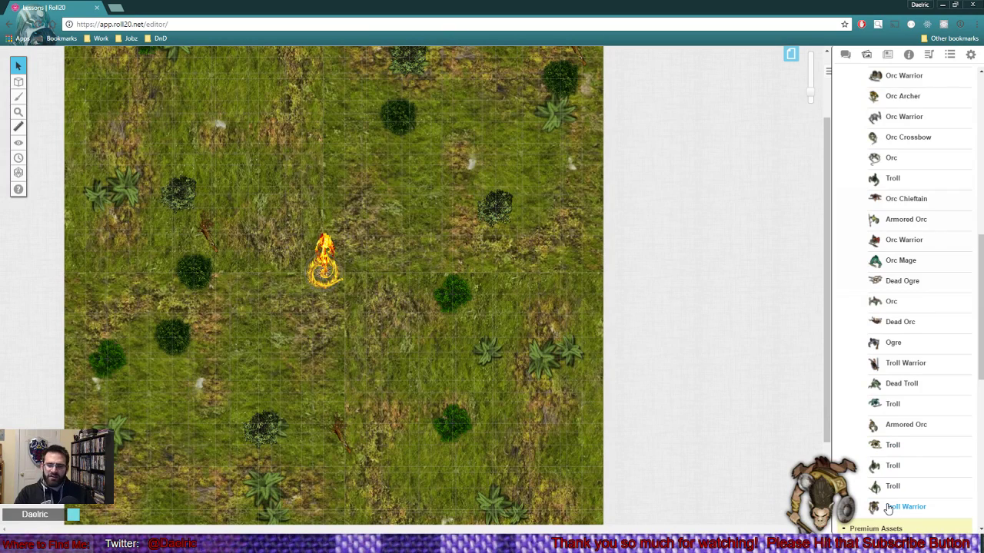
scroll(884, 430, up, 10)
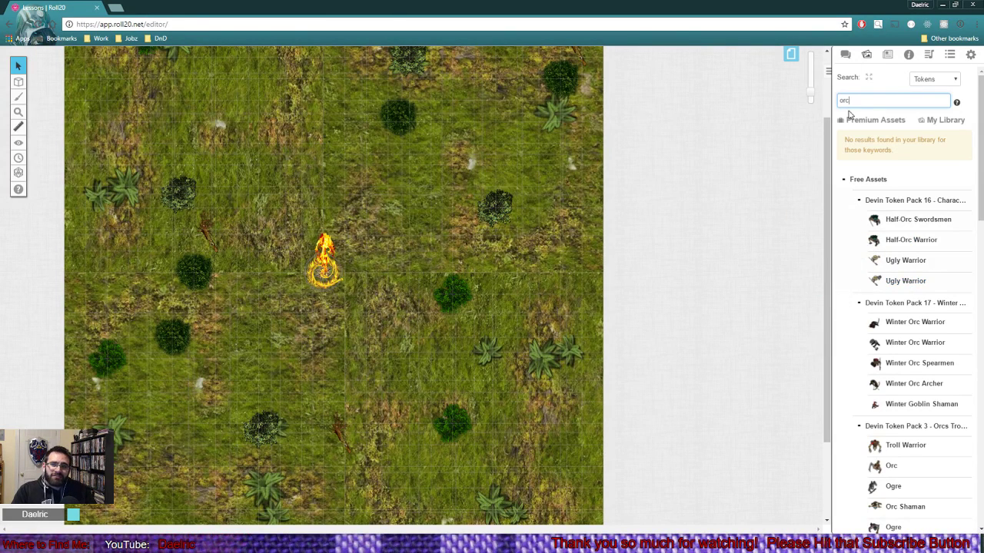
Step: Search the token library for "shaman" and place the Orc Shaman token on the map, a few squares east of the fire
drag(850, 100, 836, 104)
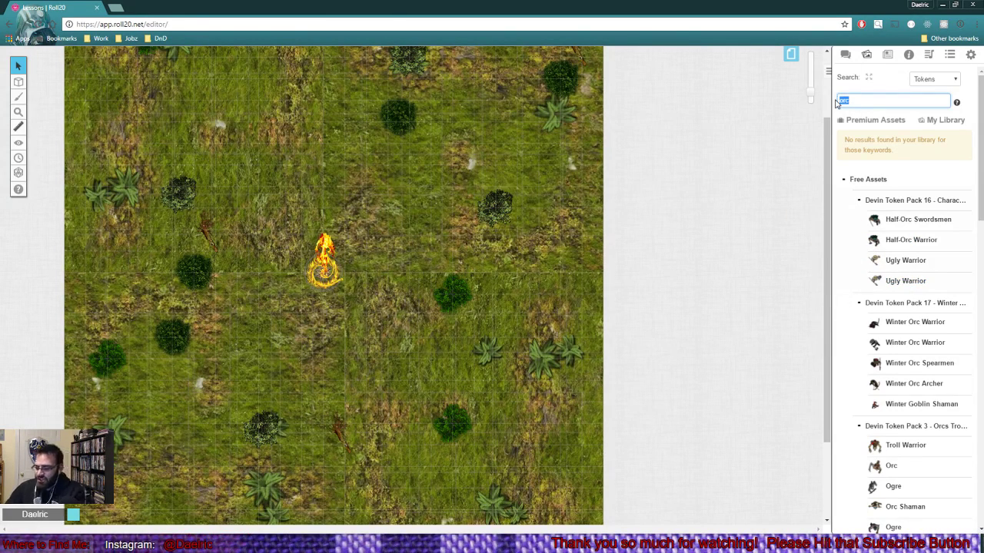
text(shaman)
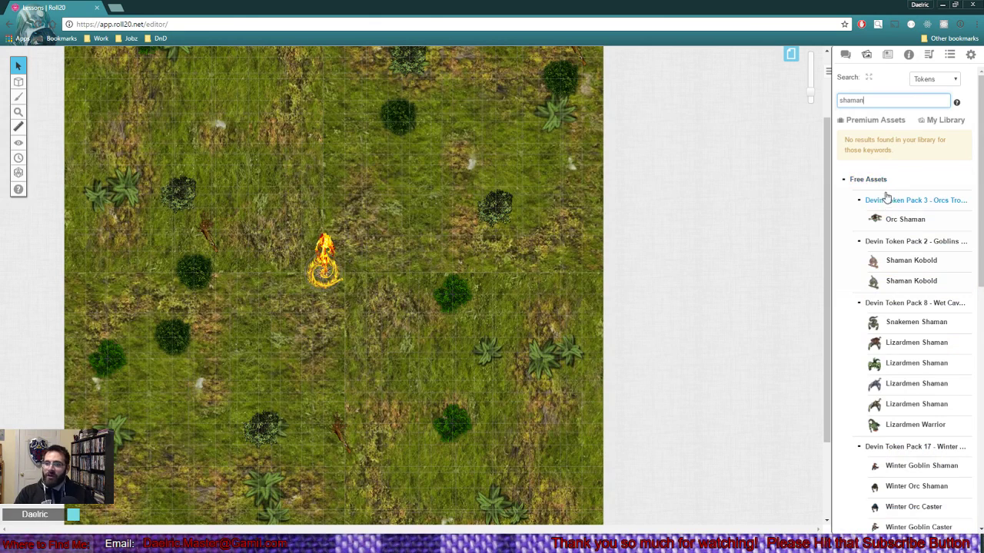
mouse_move(883, 219)
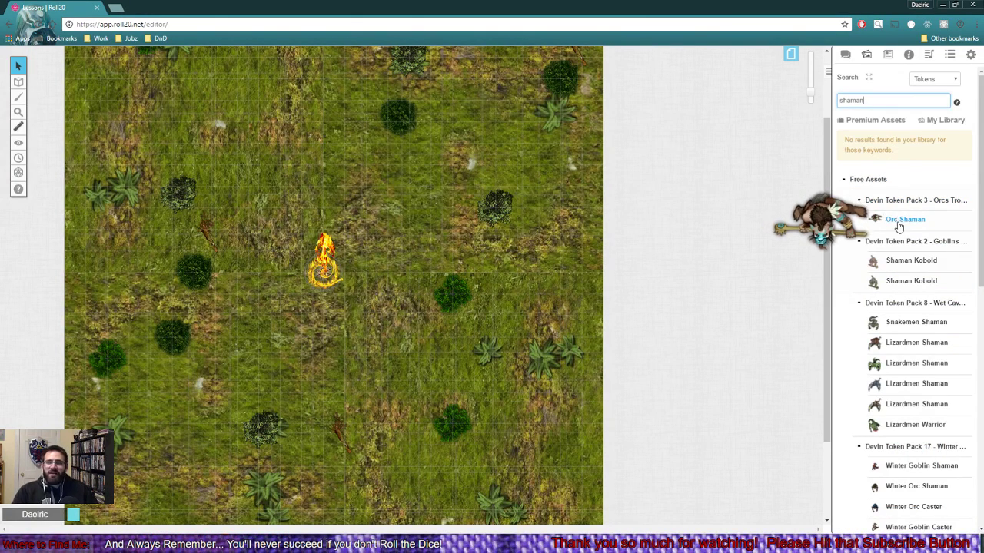
drag(899, 223, 420, 259)
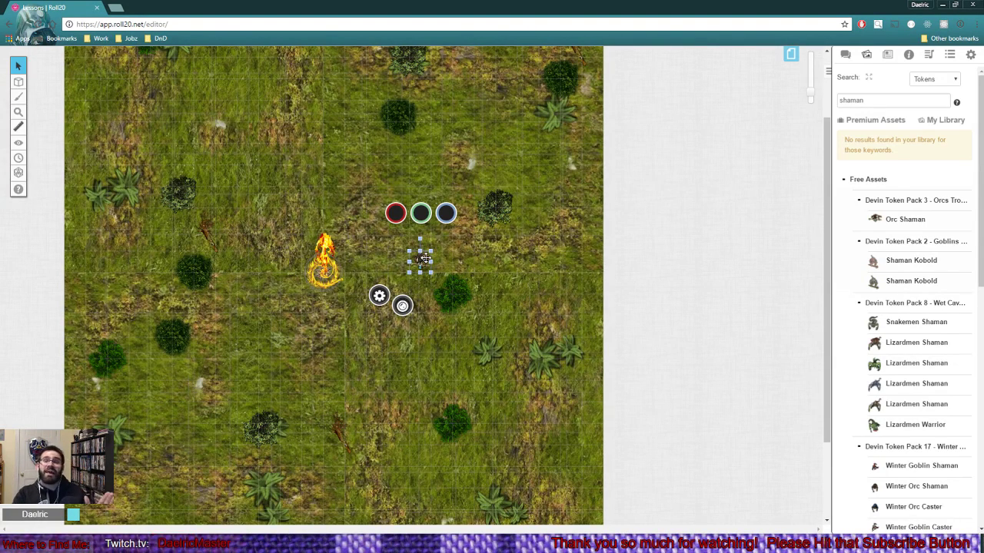
Step: On the Objects & Tokens layer, move the Orc Shaman token one square closer to the fire and deselect it
mouse_move(19, 85)
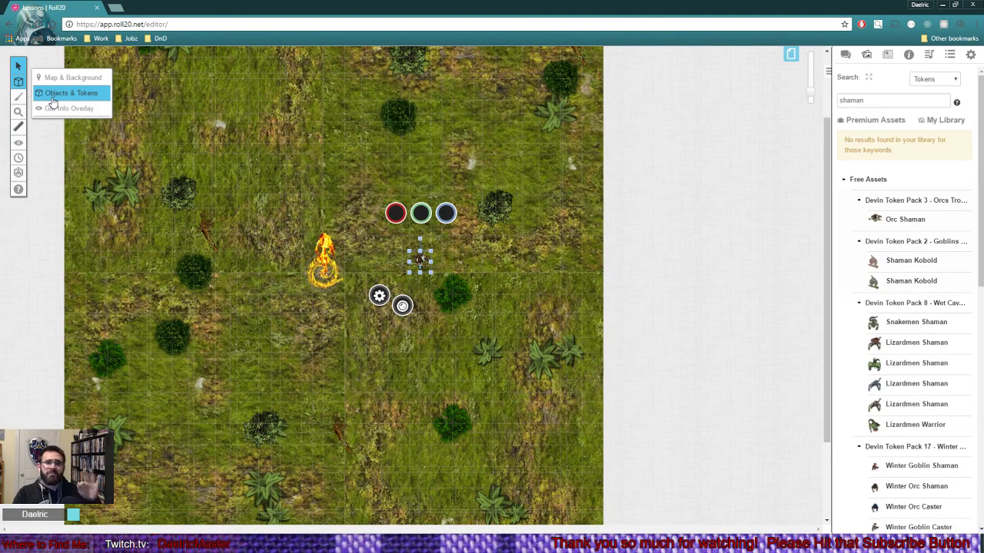
click(53, 94)
click(466, 251)
drag(420, 261, 399, 262)
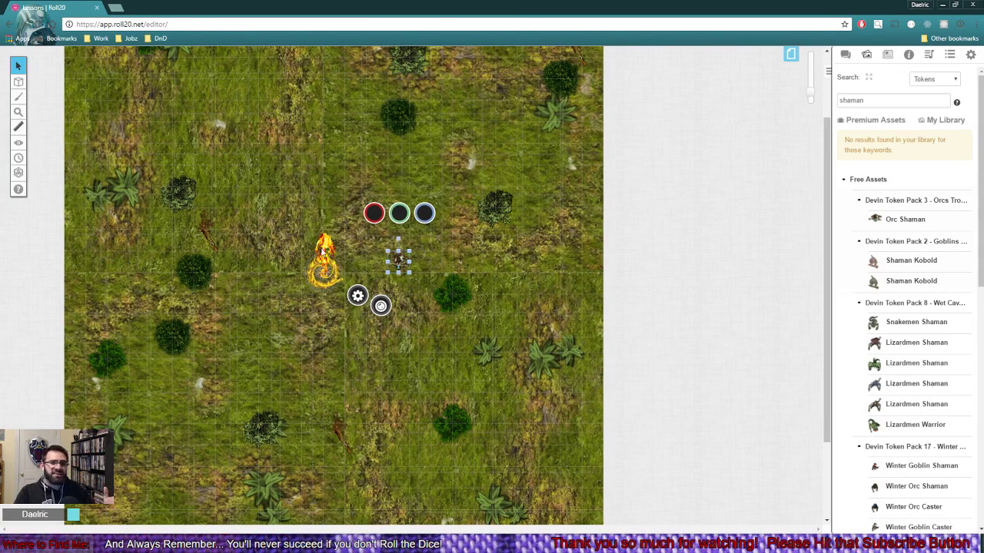
click(449, 223)
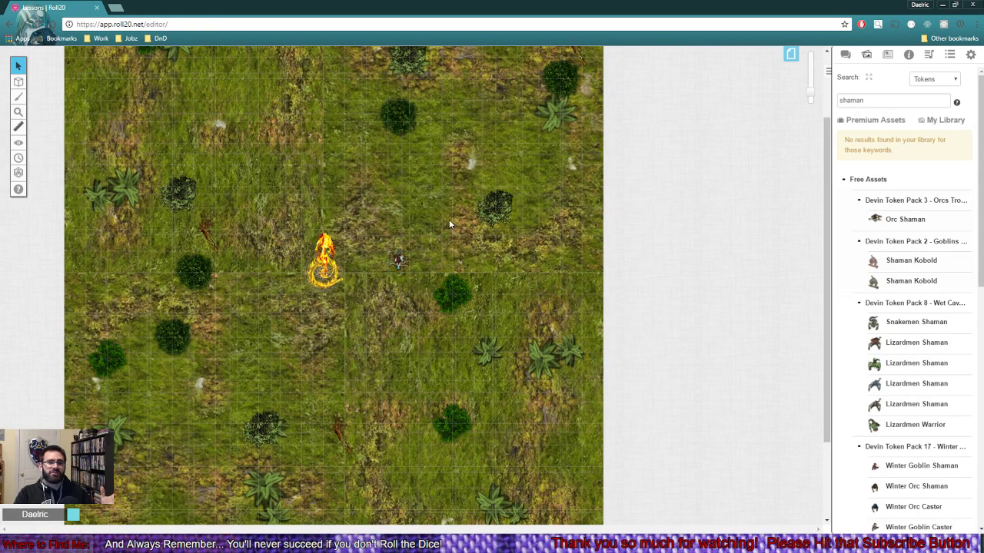
click(400, 261)
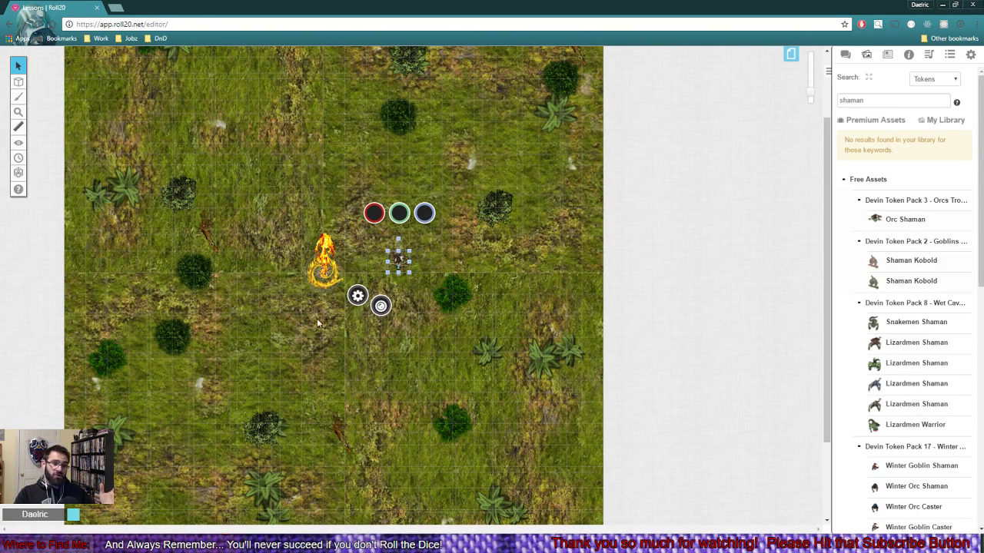
click(401, 260)
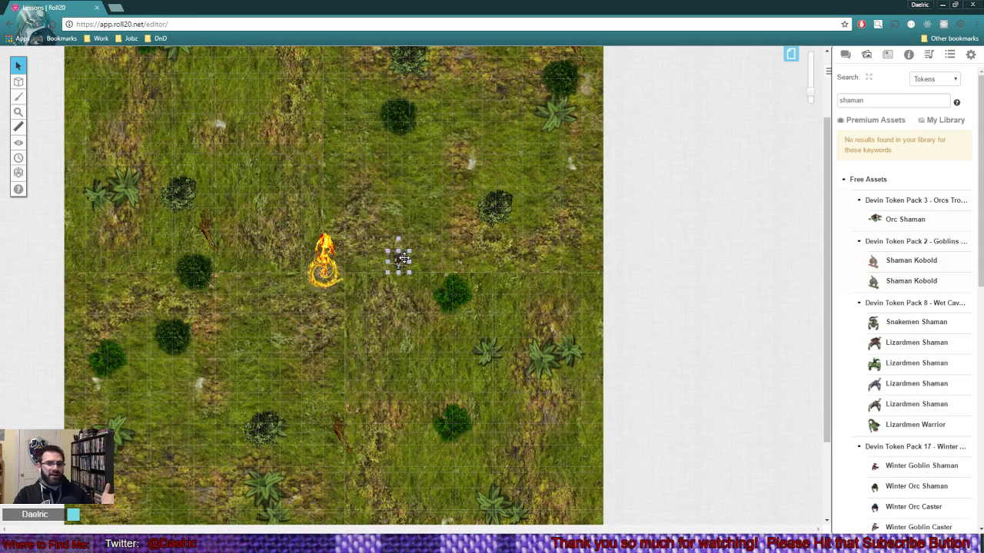
click(455, 251)
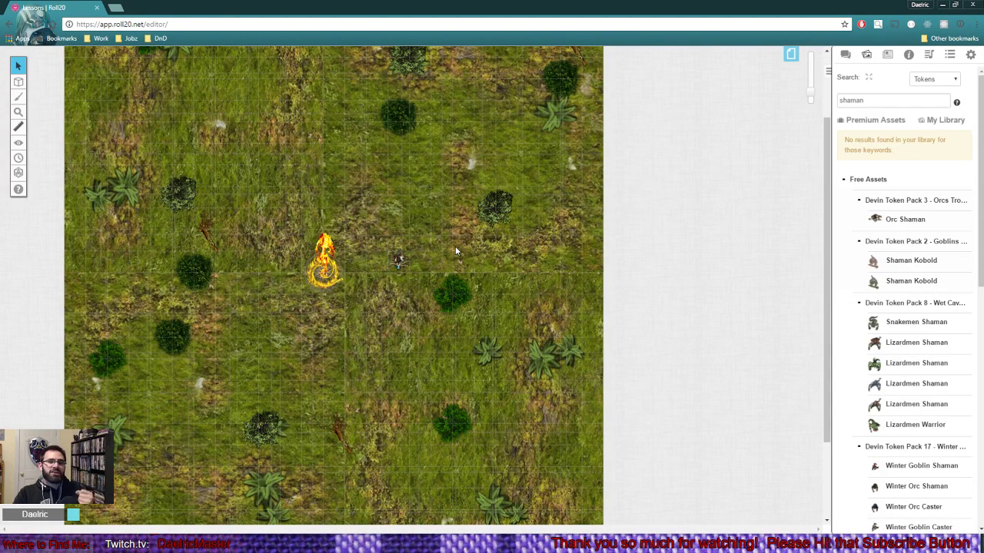
Step: Search the D&D 5th Edition compendium for "shaman"
click(908, 57)
click(875, 92)
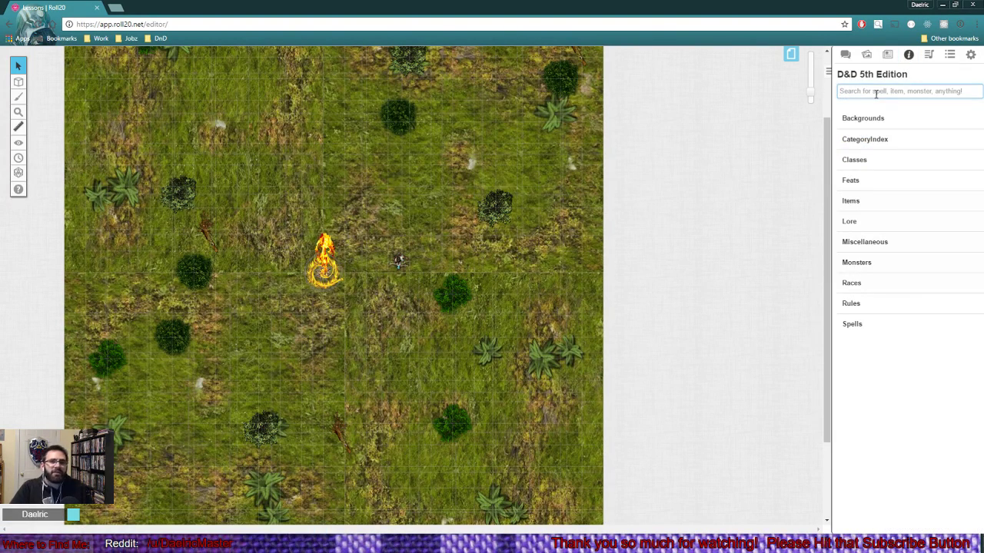
text(shaman)
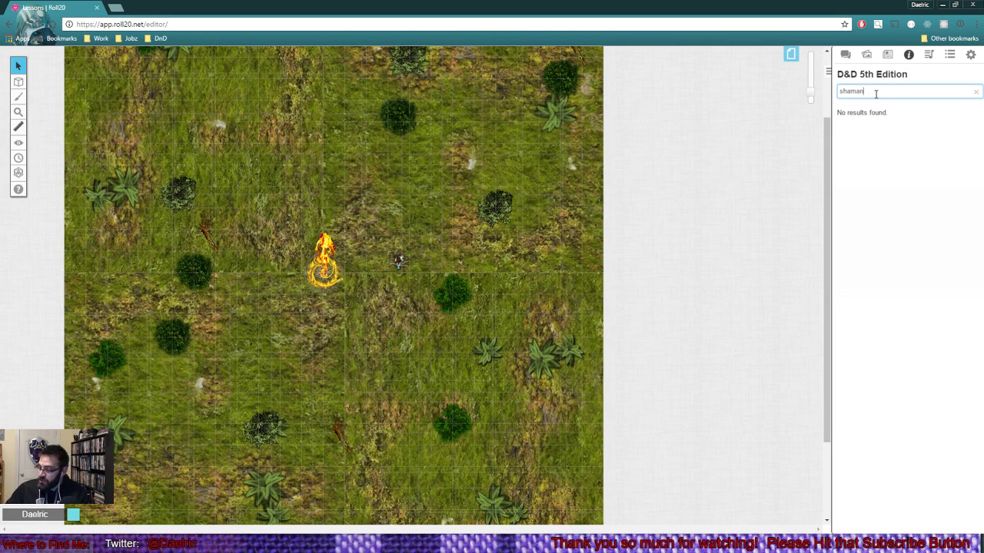
Step: Change the compendium search term to "druid" and dismiss the chat notification
key(BackSpace)
key(BackSpace)
key(BackSpace)
key(BackSpace)
key(BackSpace)
key(BackSpace)
text(druid)
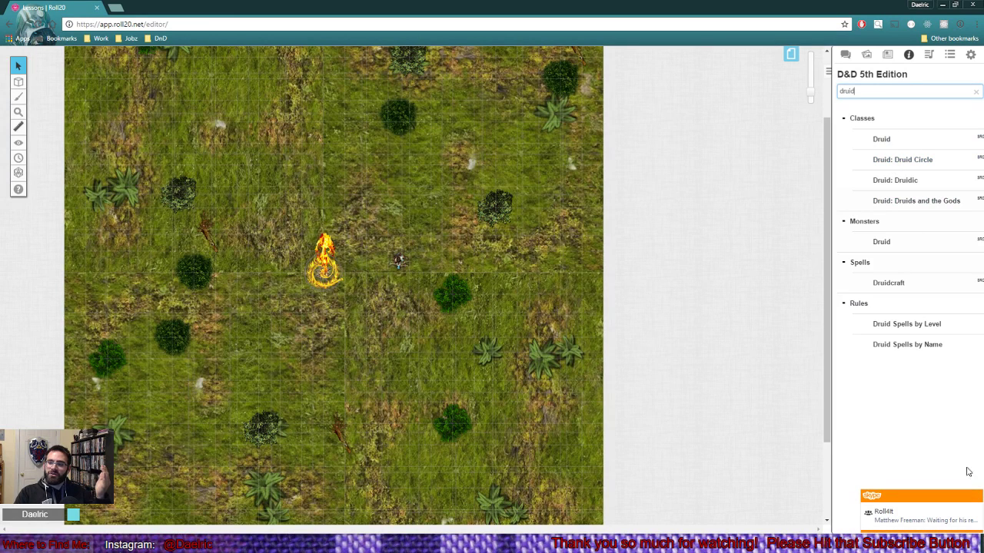
click(975, 497)
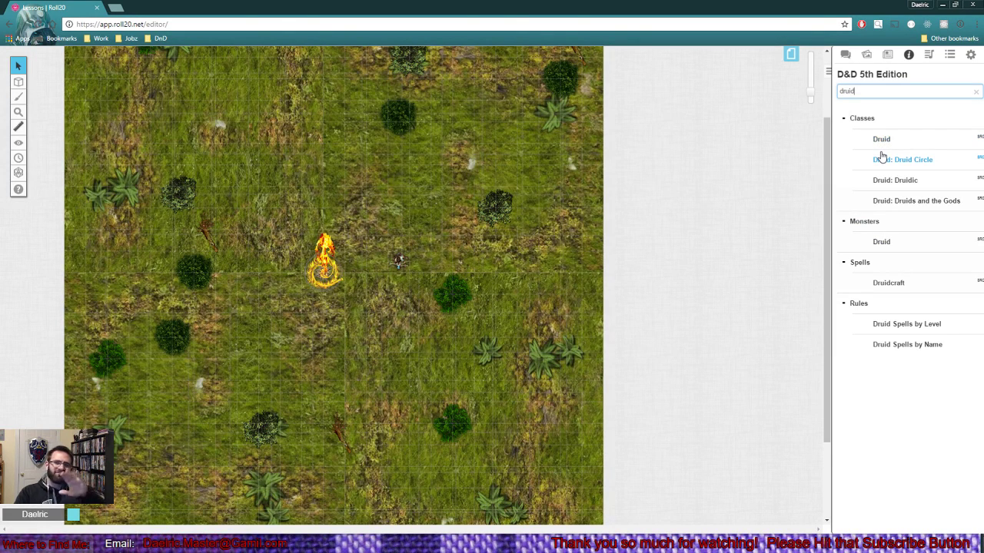
Step: Open the Druid entry under Monsters, review its description, spellcasting traits and actions, and close it
click(880, 242)
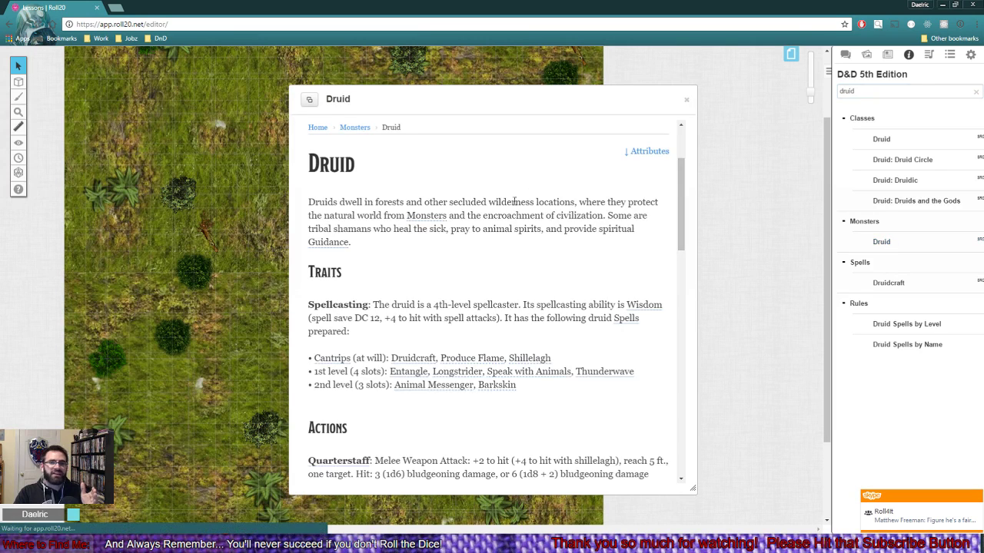
scroll(439, 299, down, 3)
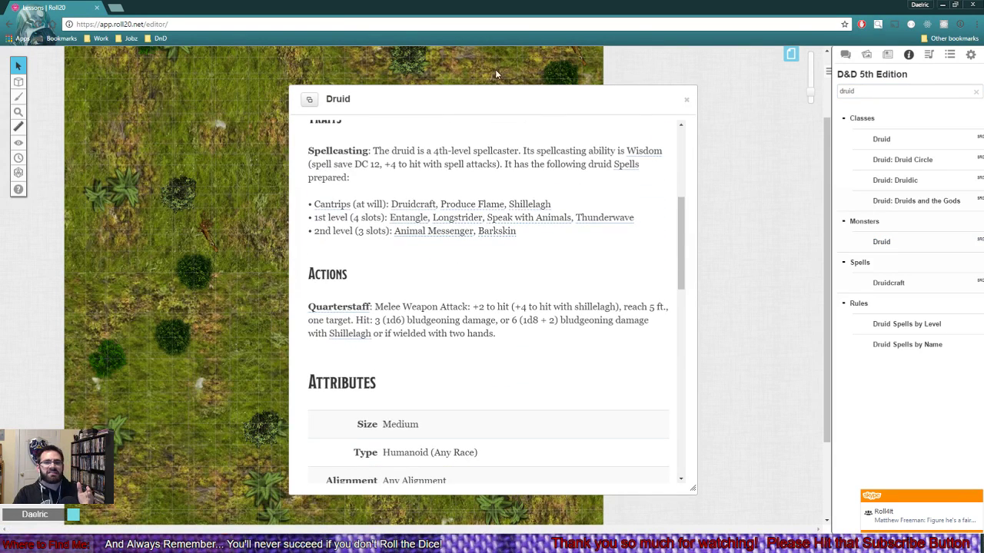
drag(485, 100, 530, 88)
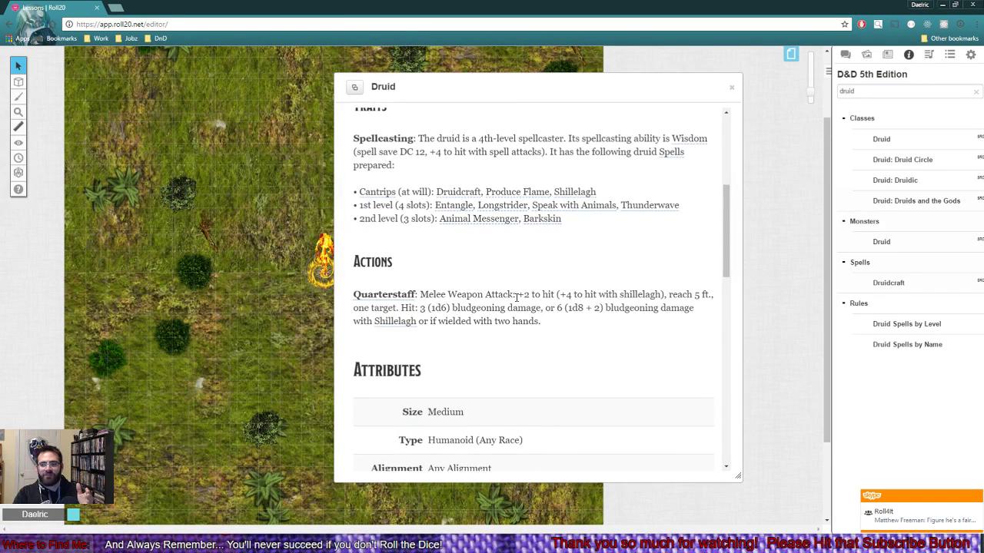
scroll(503, 335, up, 2)
scroll(513, 321, up, 2)
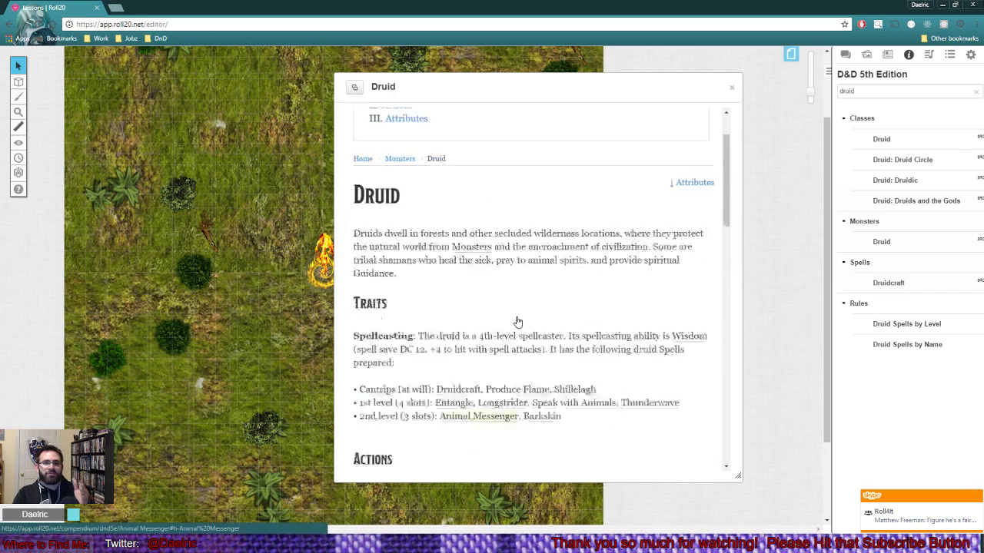
scroll(584, 253, down, 4)
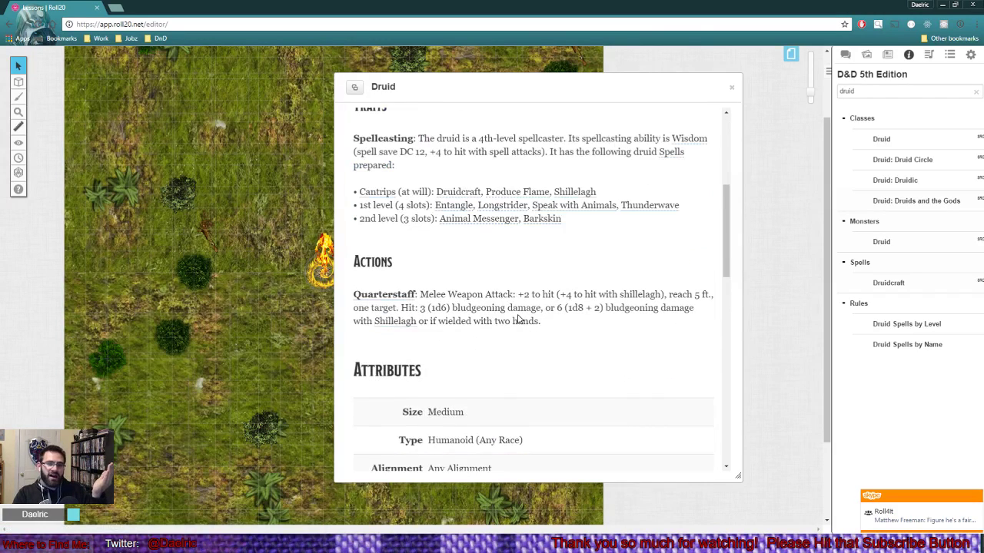
click(732, 87)
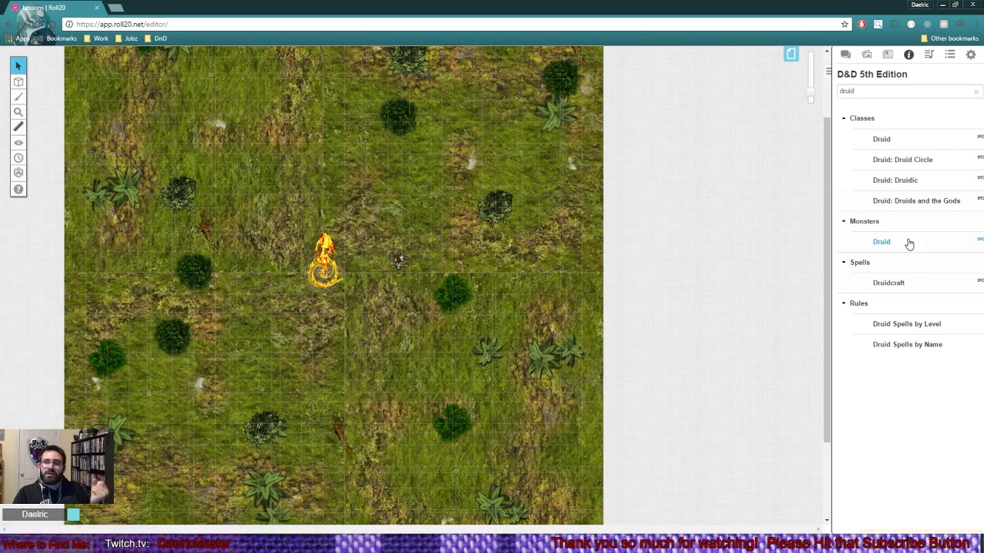
Step: Add the compendium's Druid monster to the battle map as a character and show its character sheet
drag(900, 244, 482, 190)
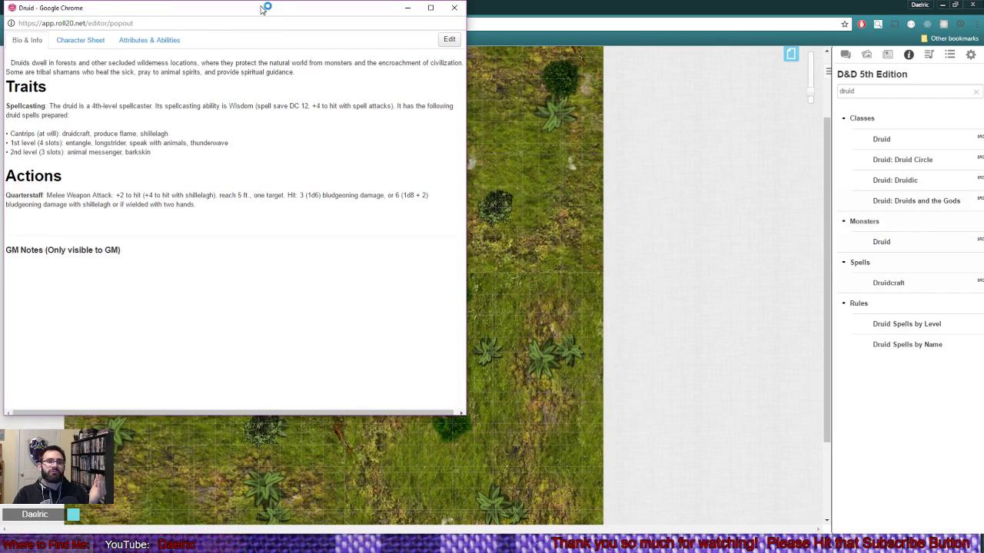
drag(263, 8, 434, 64)
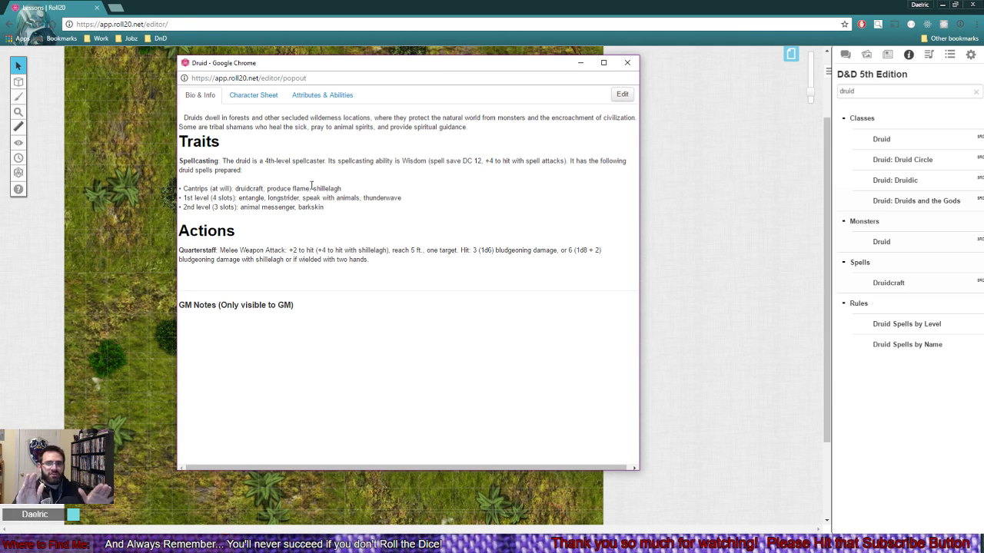
click(269, 104)
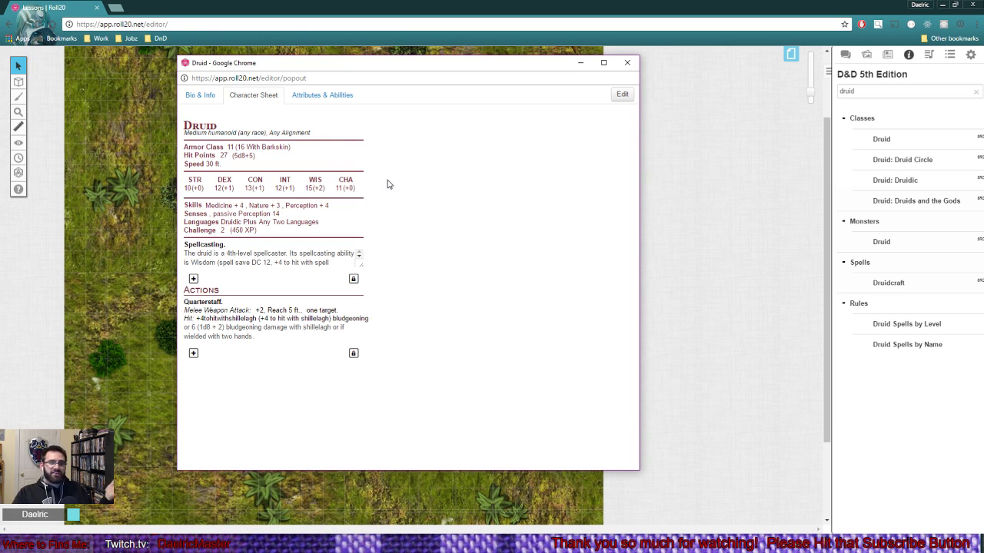
Step: Roll the Druid's Quarterstaff attack from its character sheet and check the roll in the chat log
click(240, 327)
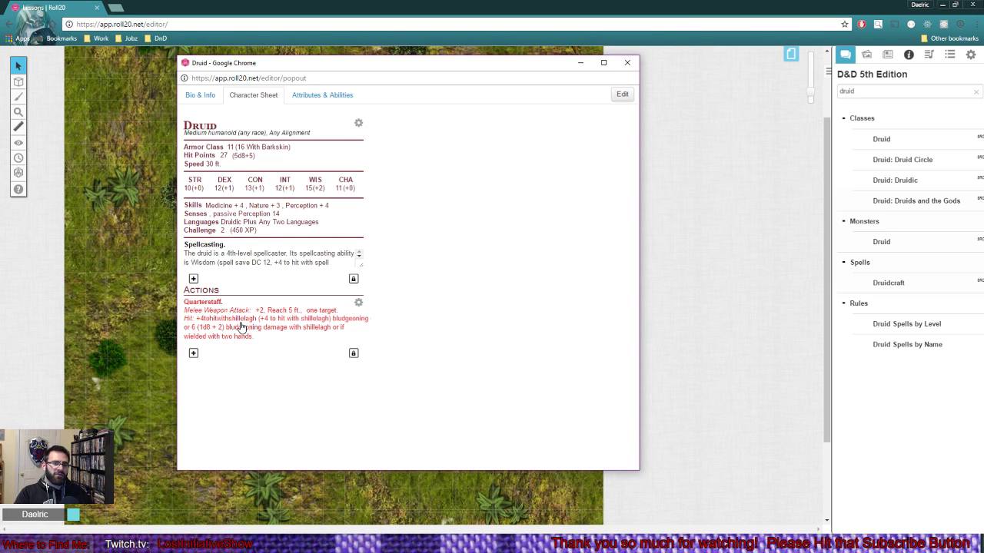
click(850, 59)
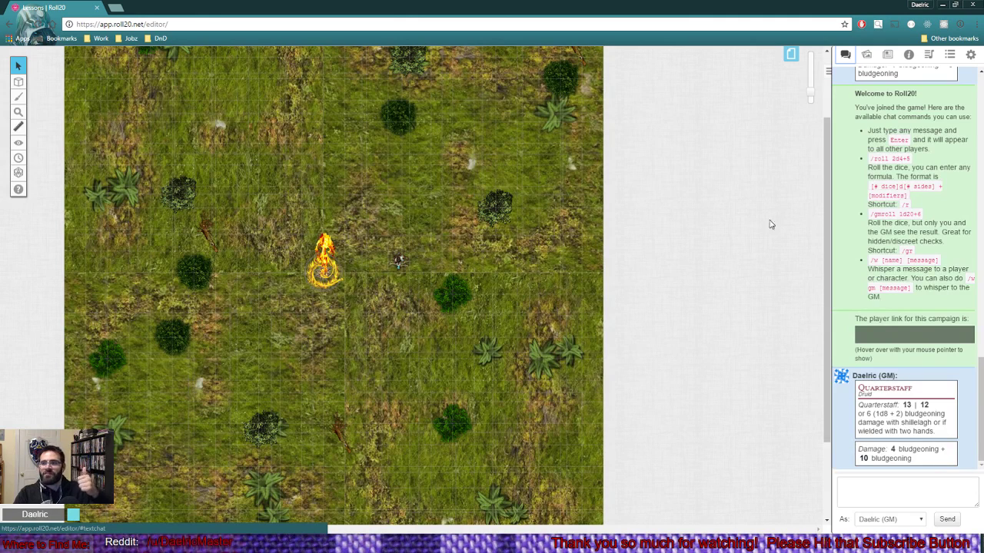
click(908, 56)
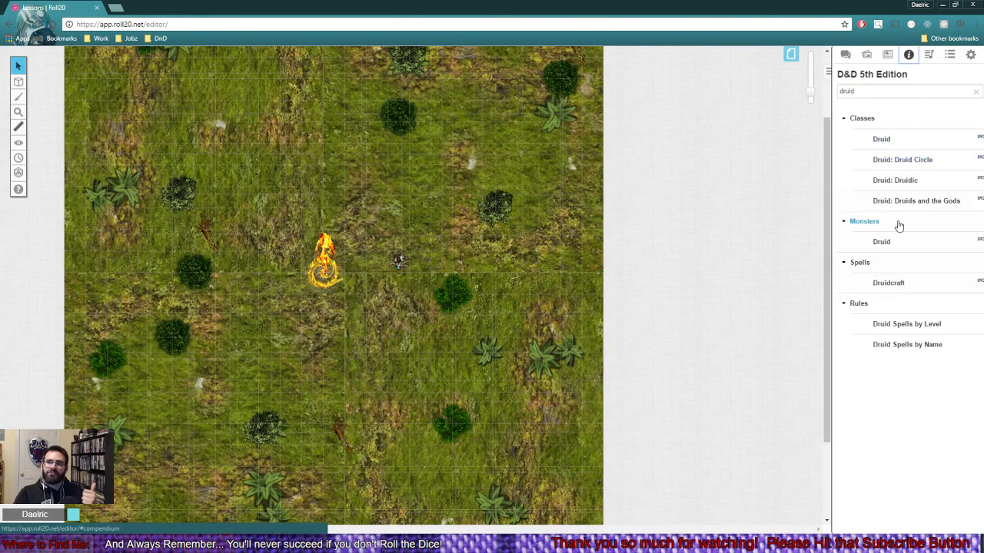
Step: Bring up the Druid character from the journal, then narrow its sheet window to fit the stat block and shift it aside
click(888, 57)
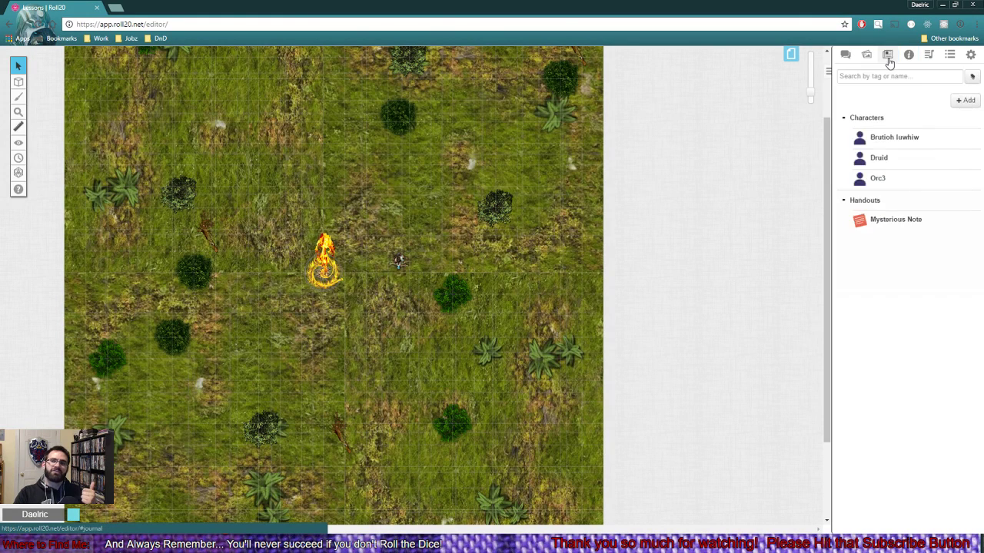
click(878, 158)
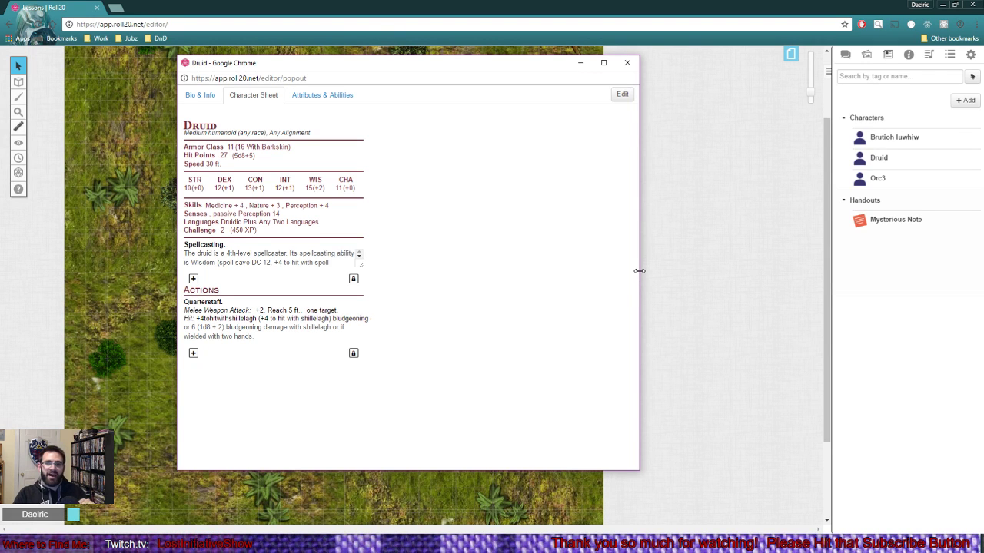
drag(638, 270, 392, 260)
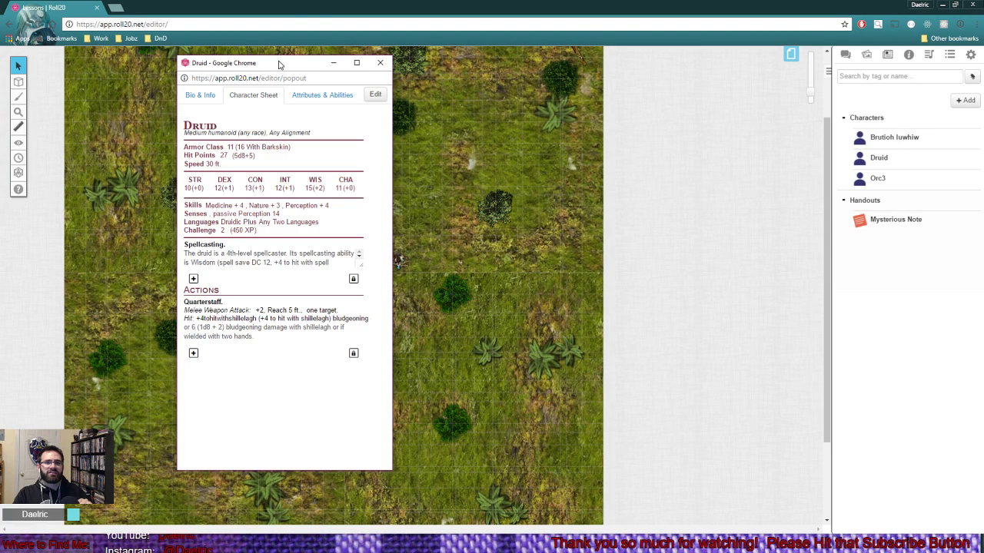
drag(279, 63, 231, 62)
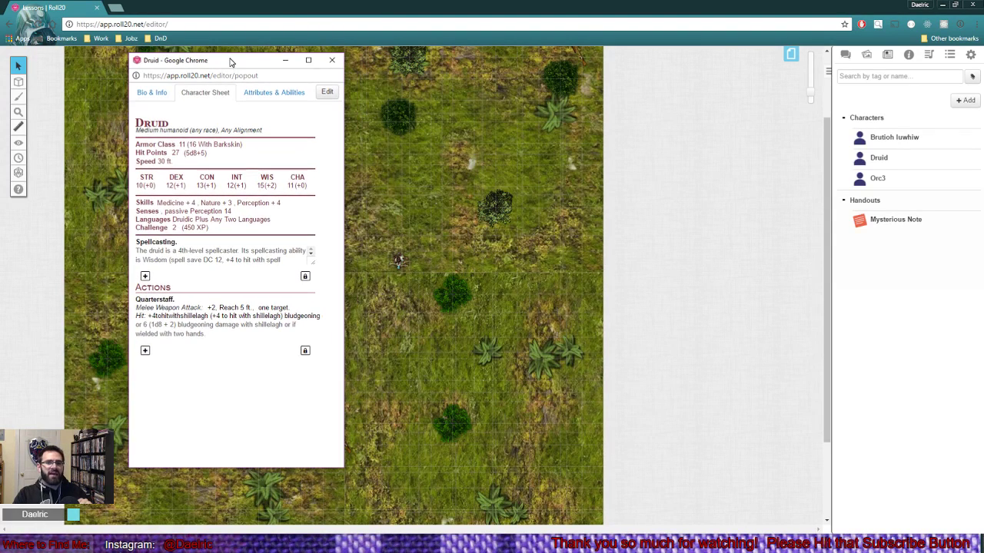
Step: Replace the Druid character's default token with the Orc Shaman token from the map
click(326, 102)
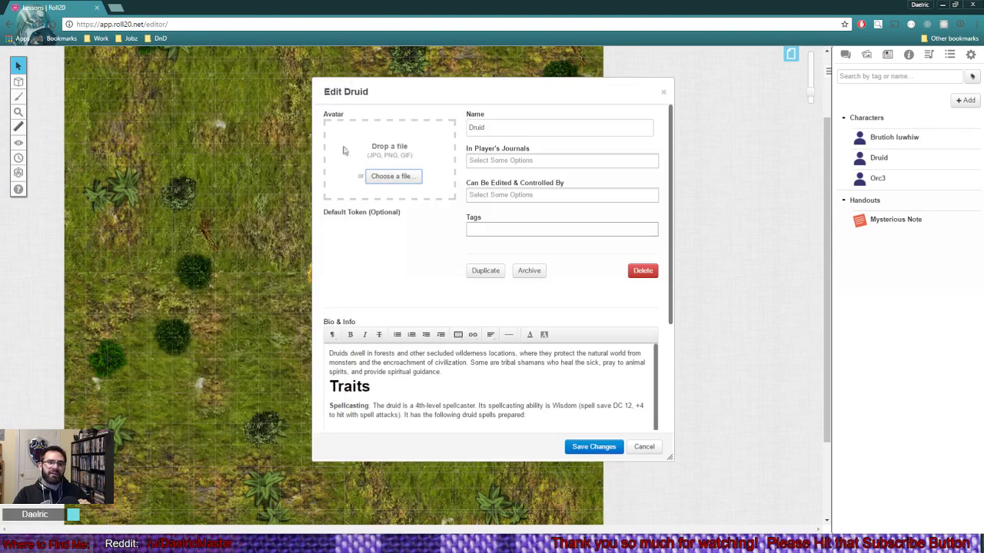
drag(498, 88, 635, 94)
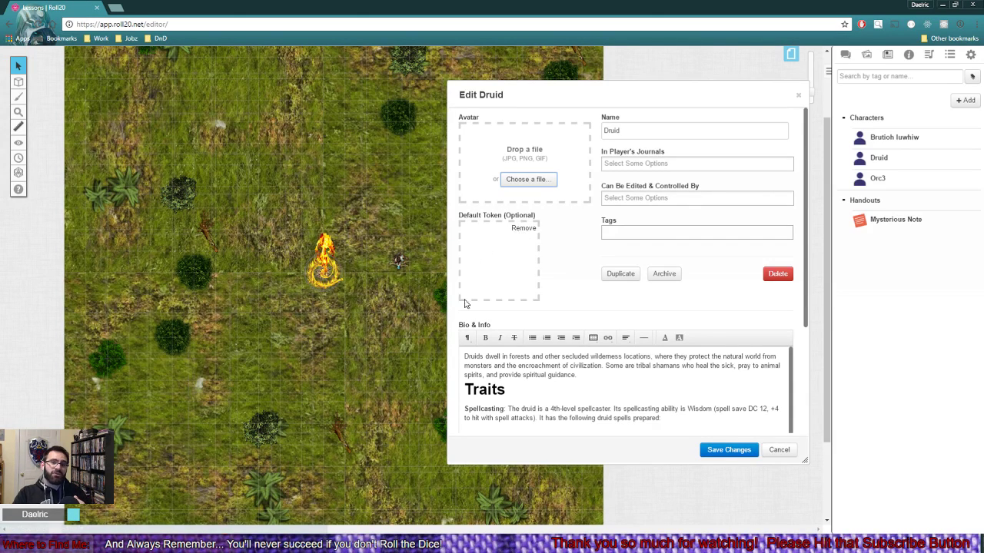
click(520, 228)
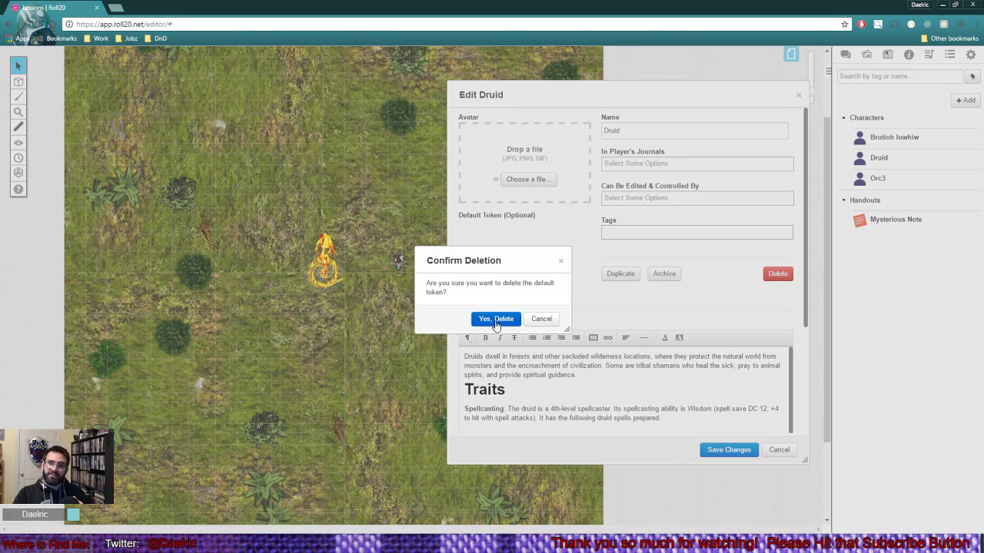
click(495, 319)
click(397, 261)
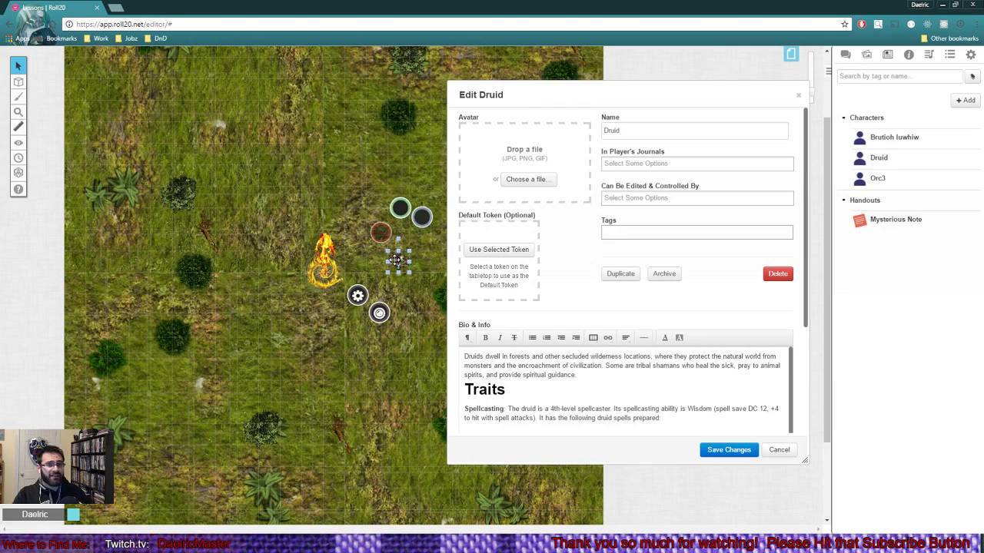
click(483, 250)
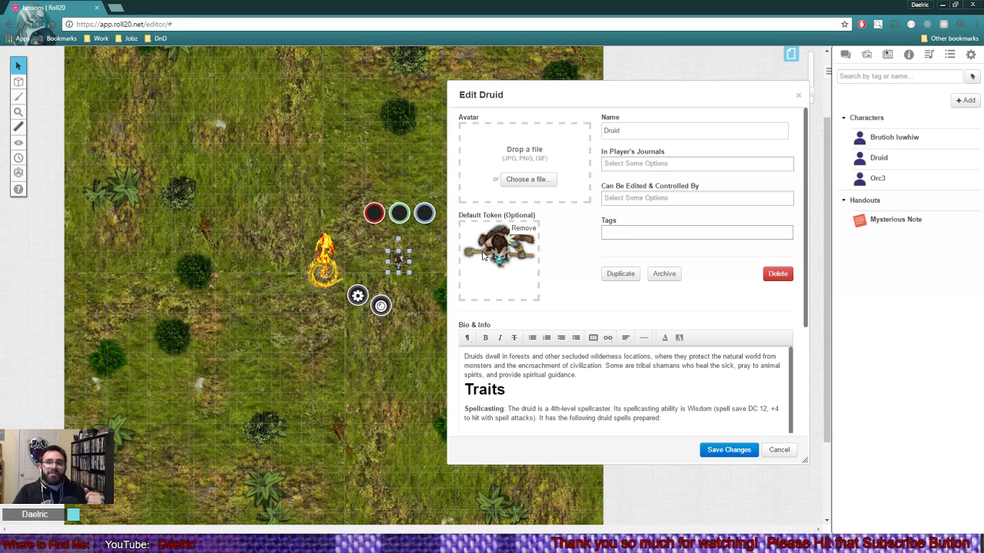
Step: Rename the Druid character as Shaman, save the changes and close its sheet window
drag(661, 130, 569, 127)
text(Shm)
text(aman)
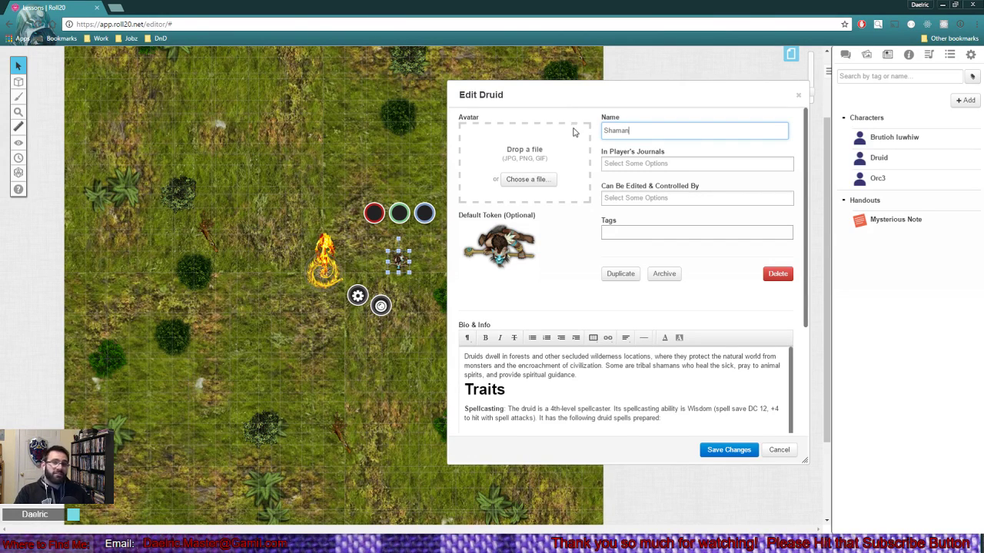
click(741, 450)
click(719, 63)
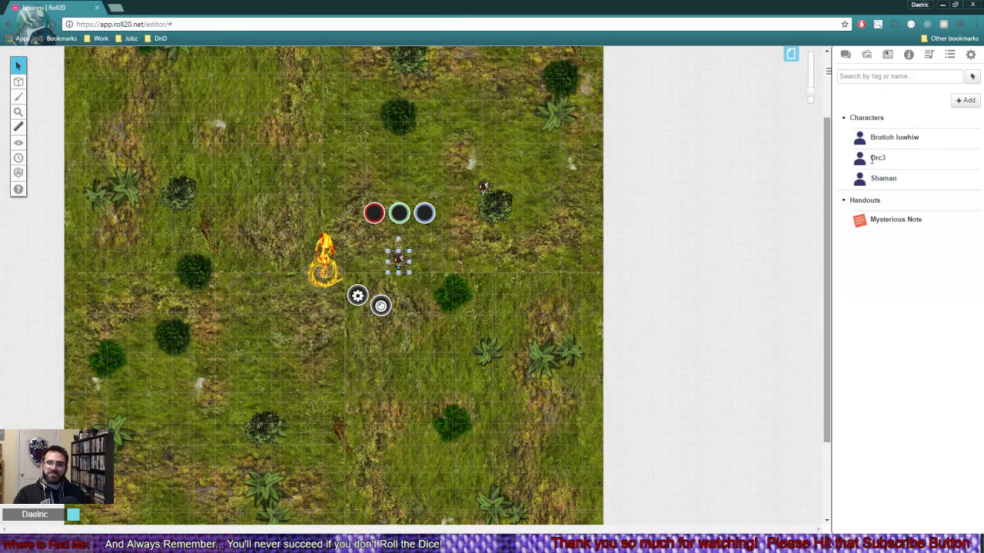
Step: Place a test Shaman token on the map from the journal and delete the extra Shaman tokens near the bush
drag(866, 180, 512, 236)
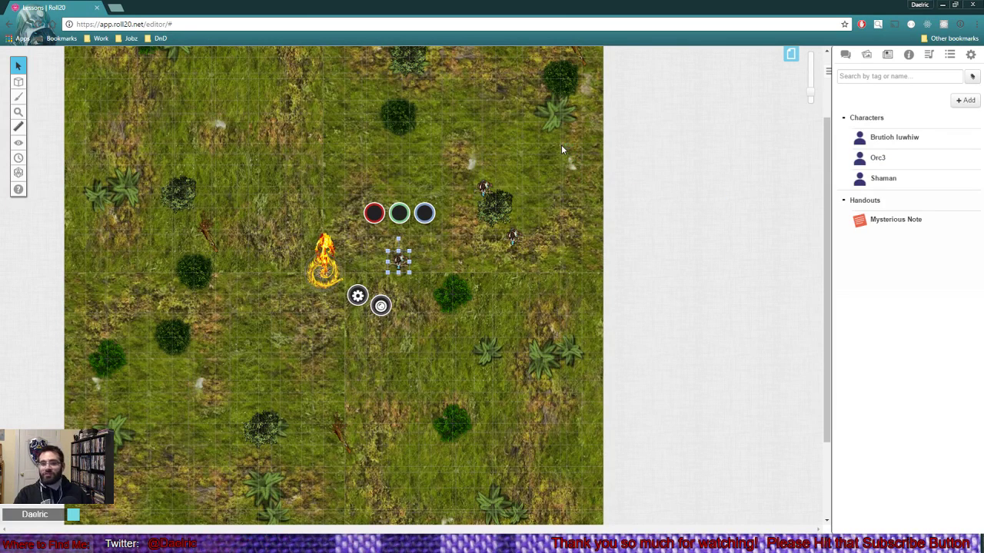
drag(576, 140, 472, 279)
key(Delete)
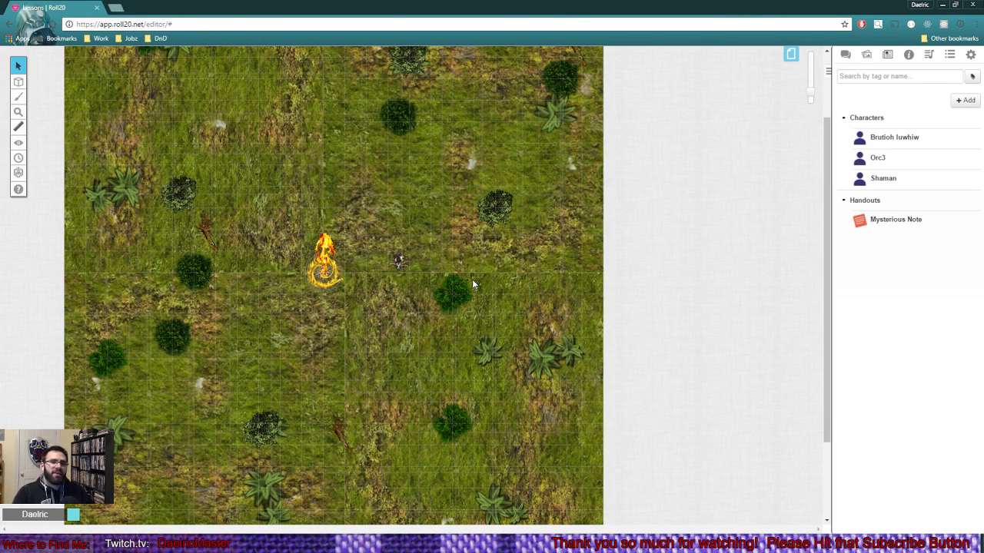
Step: Set the orc shaman token beside the fire to represent the Shaman character
click(396, 261)
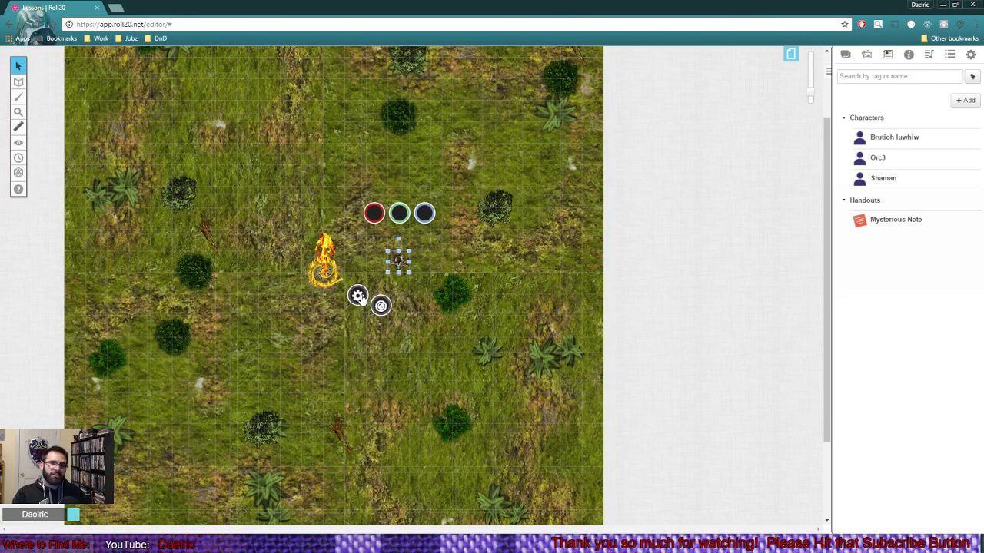
click(359, 297)
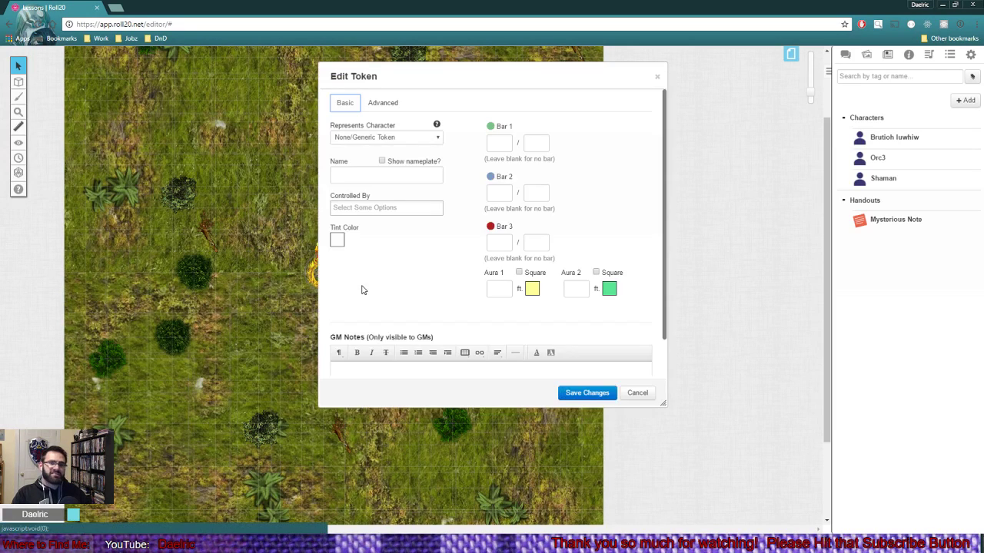
click(388, 137)
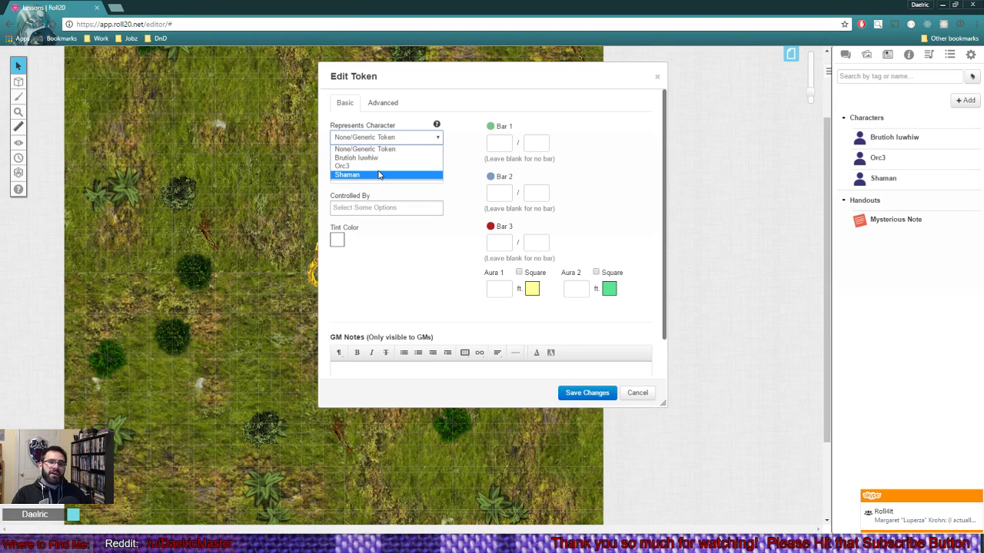
click(378, 175)
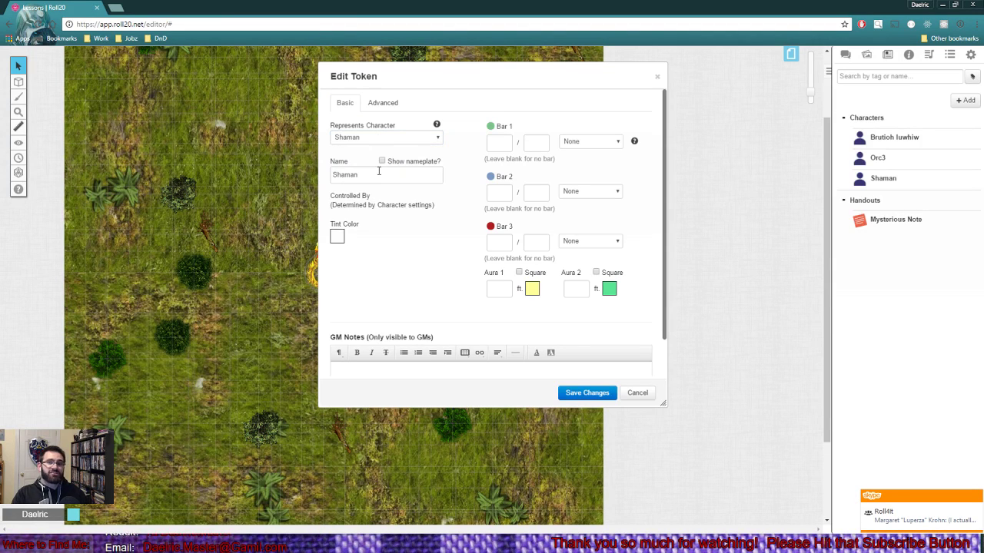
Step: Link the token's Bar 3 to the hp attribute, set its current value to 27 and save the changes
click(581, 243)
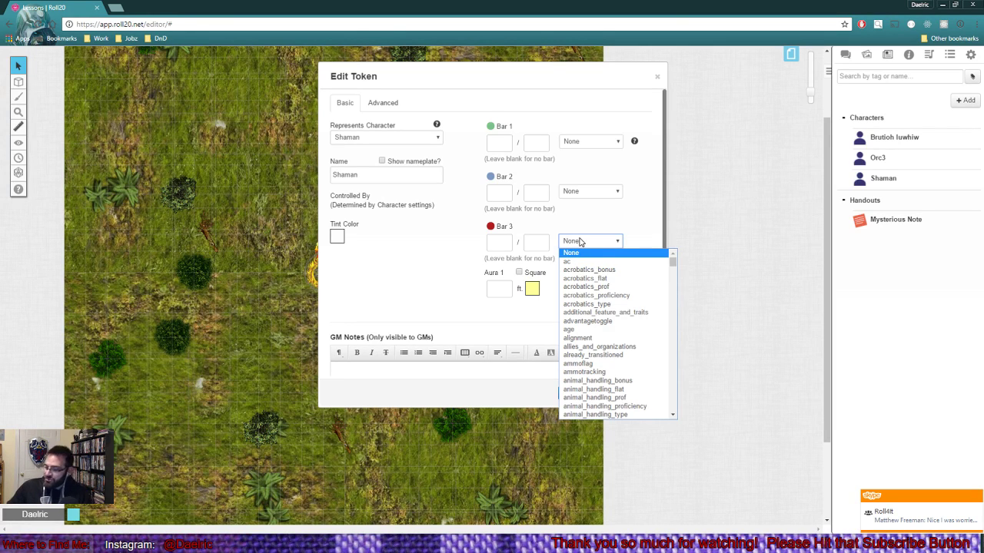
text(hp)
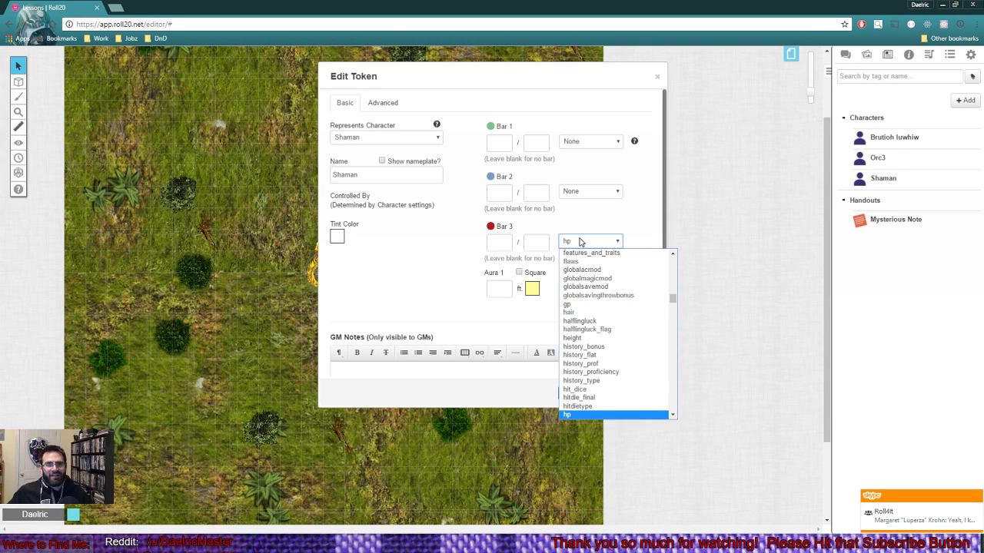
key(Return)
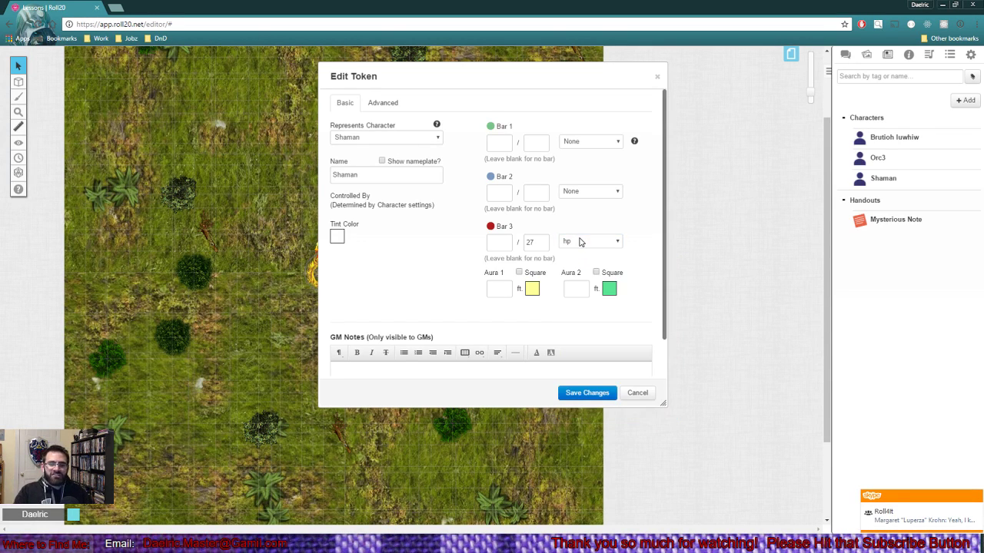
click(541, 244)
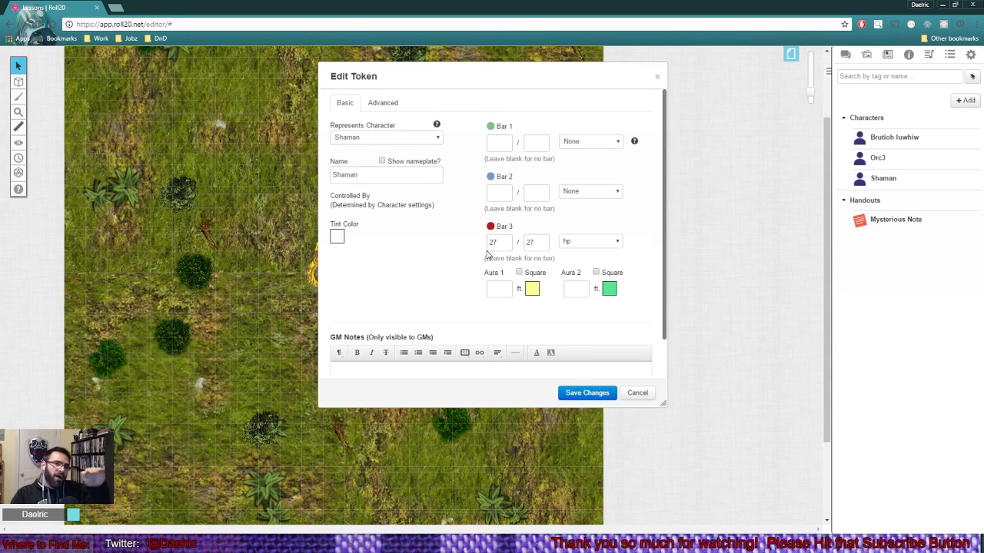
key(BackSpace)
key(BackSpace)
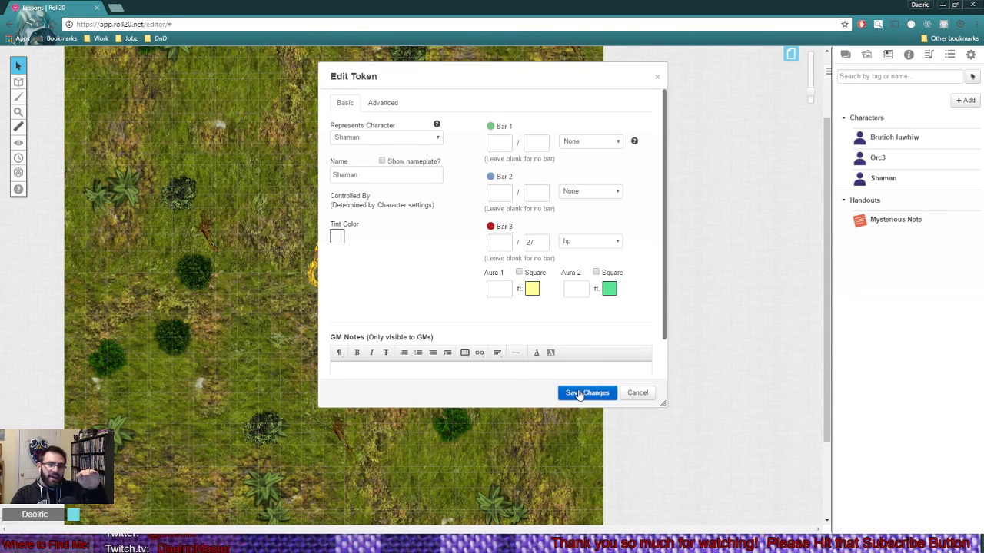
click(507, 243)
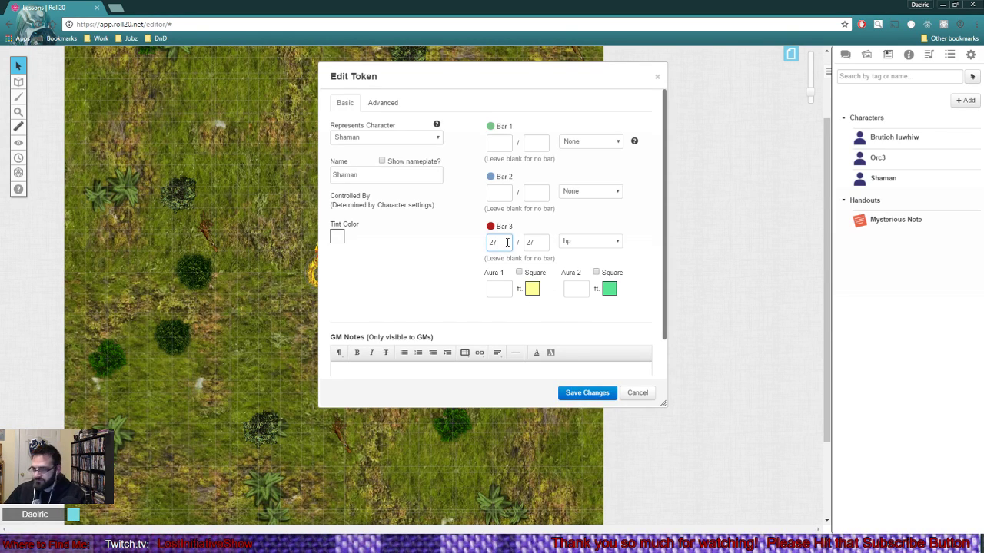
text(27)
click(584, 393)
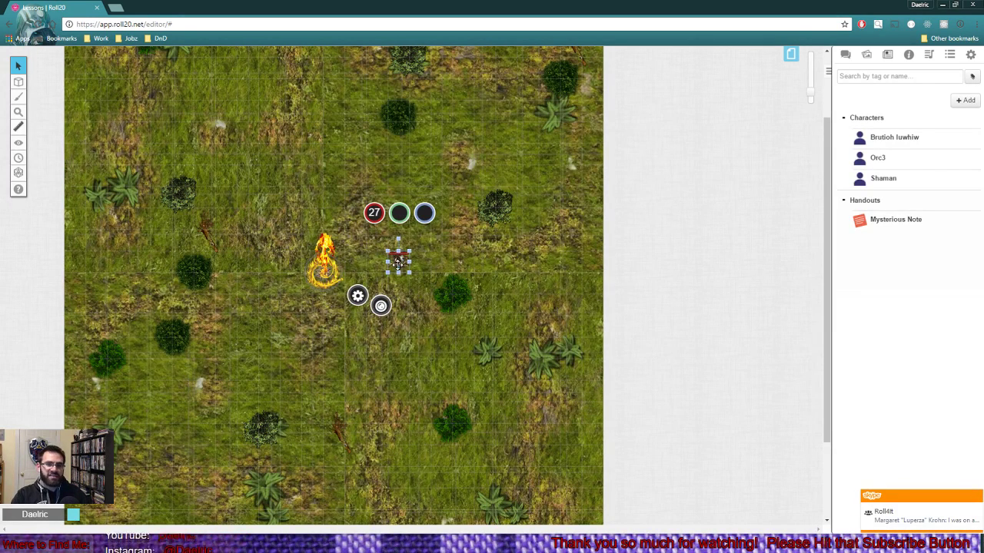
Step: Subtract 5 hit points from the Shaman token beside the fire using its red bar
click(42, 109)
click(57, 209)
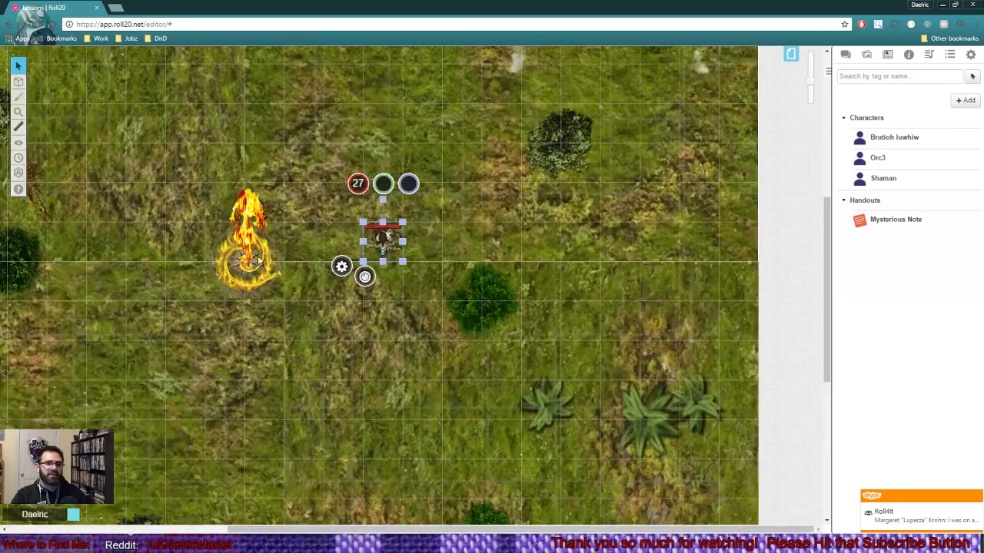
click(439, 255)
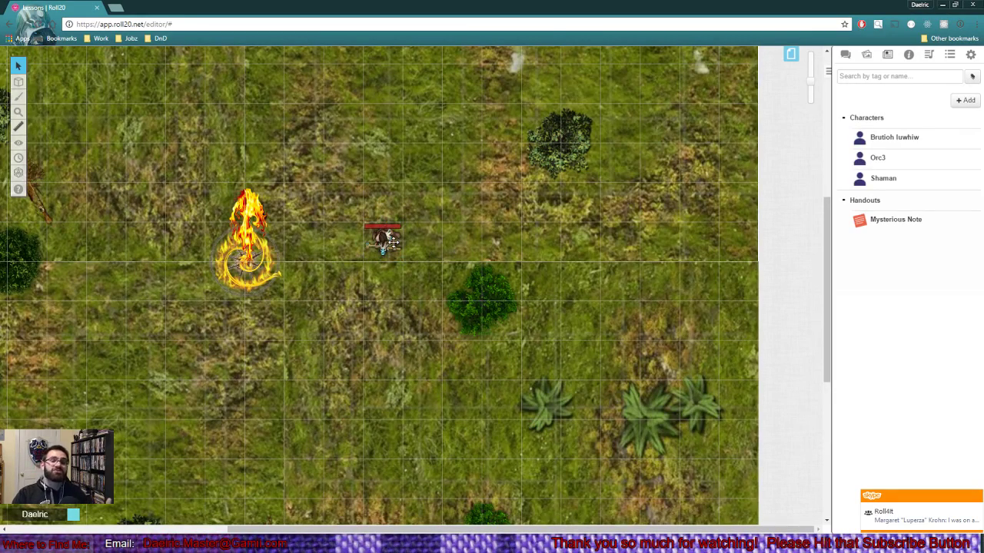
click(392, 241)
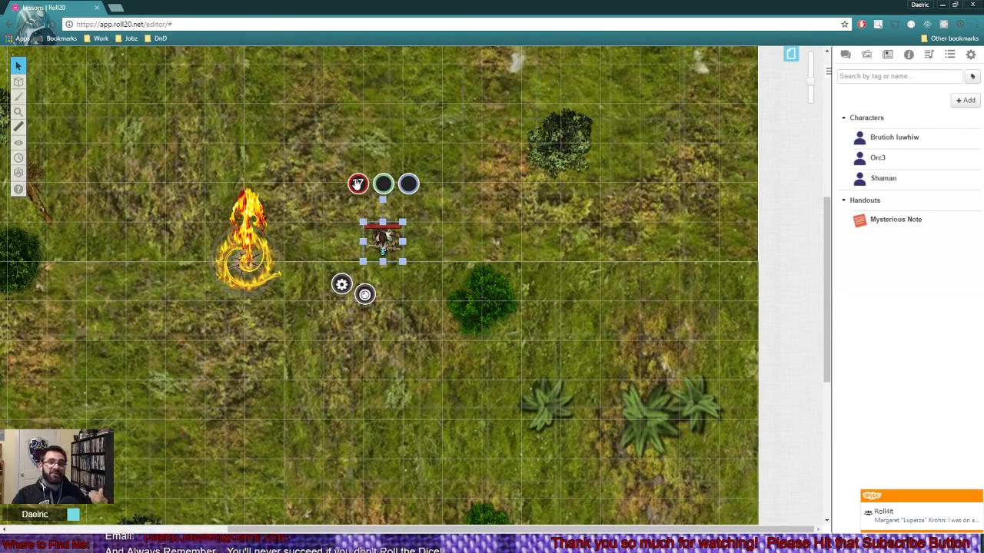
click(357, 183)
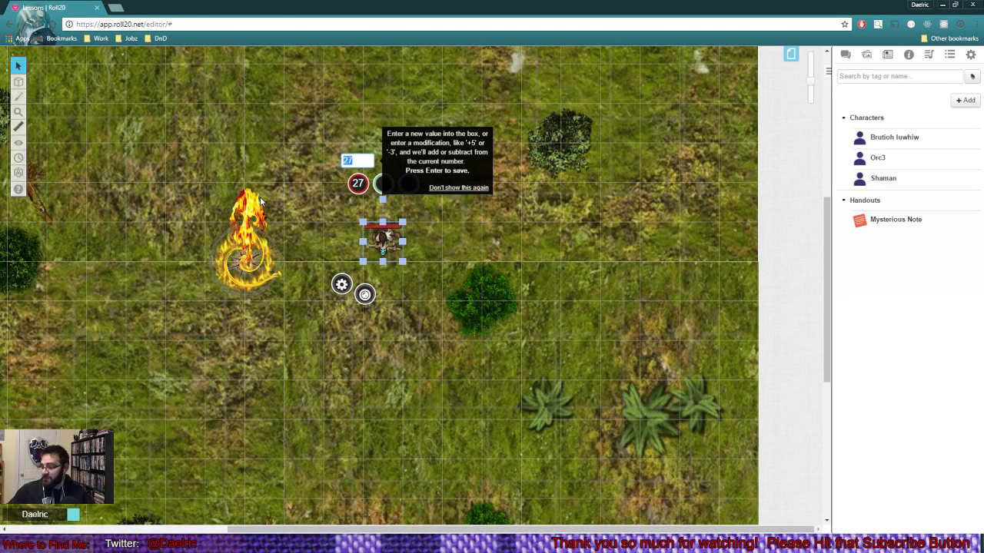
text(-5)
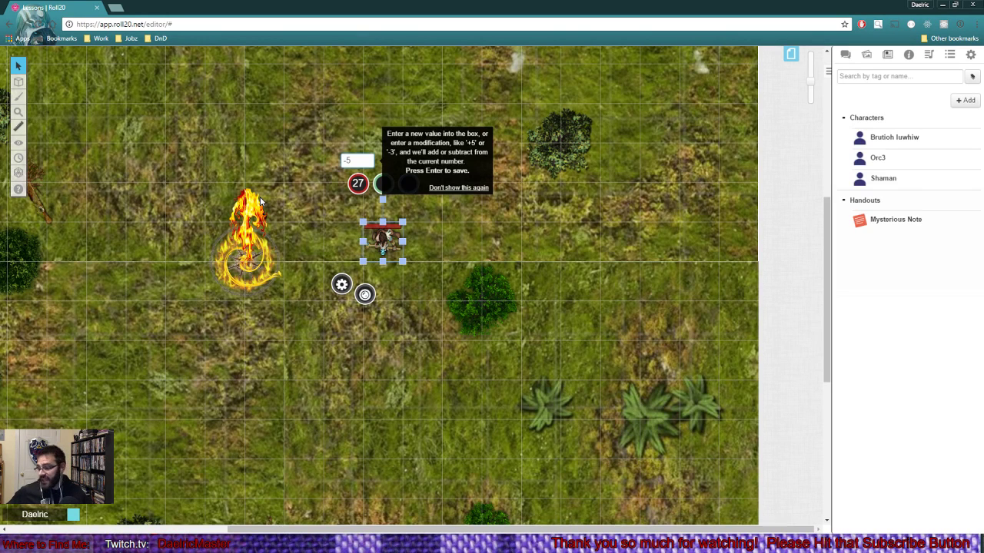
key(Return)
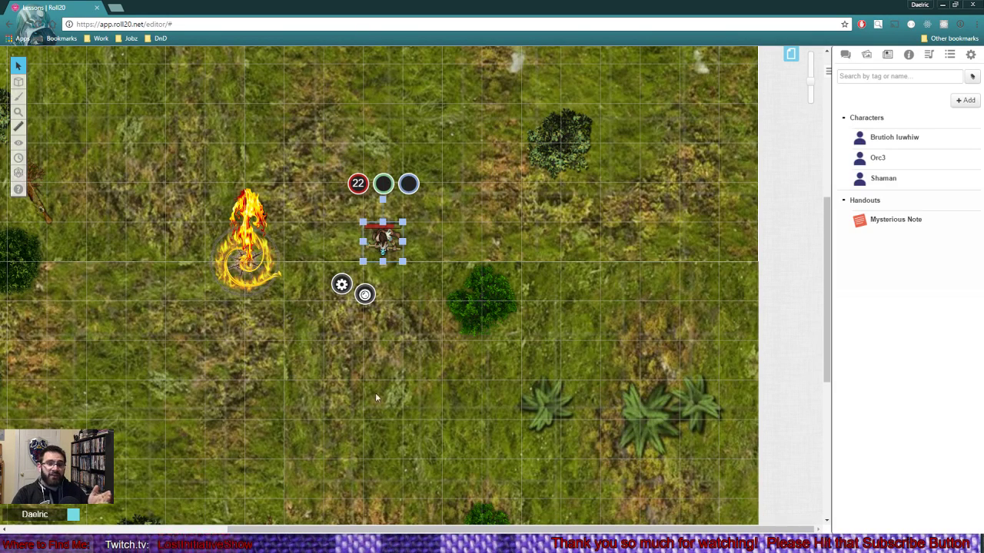
Step: Subtract another 10 hit points from the Shaman token using its red bar
click(419, 232)
click(384, 238)
click(363, 171)
click(382, 240)
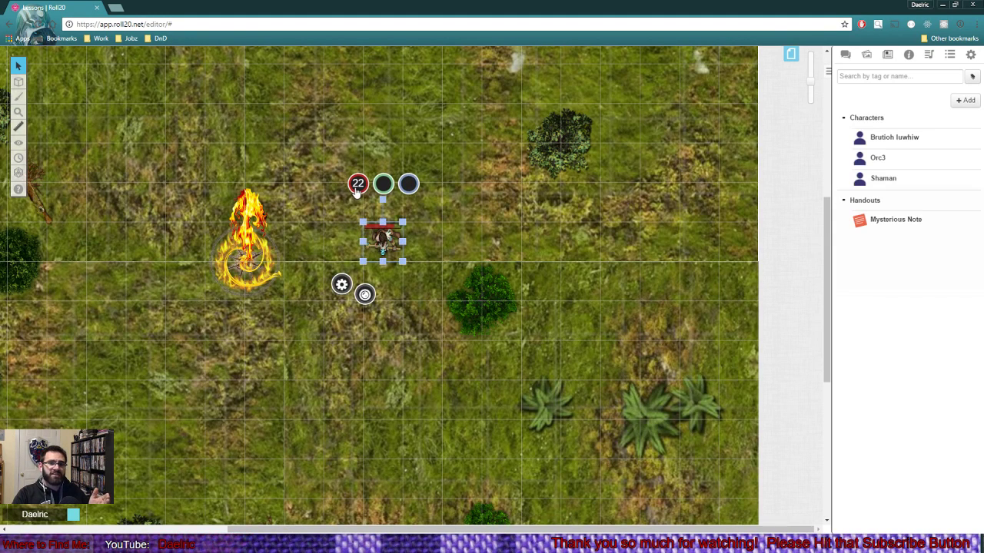
click(358, 188)
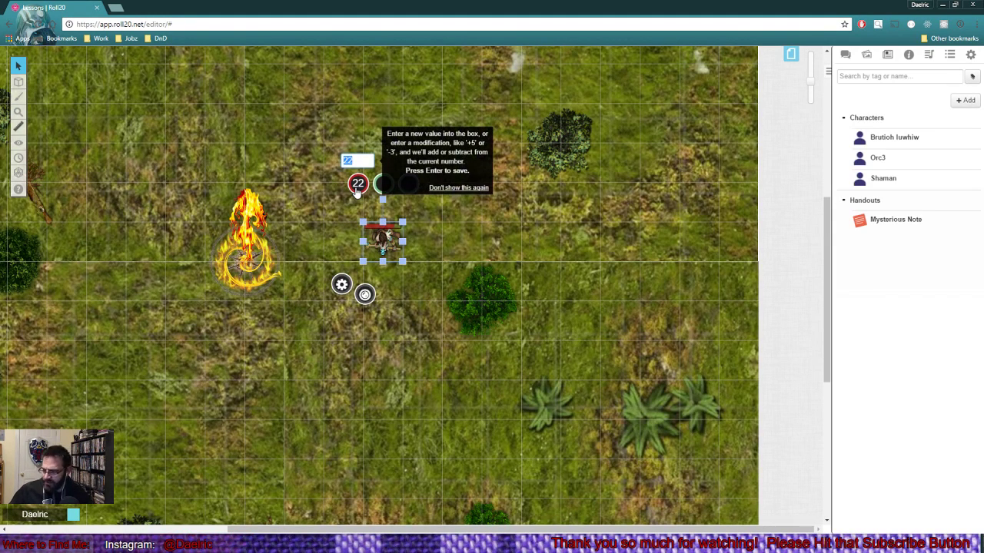
text(-10)
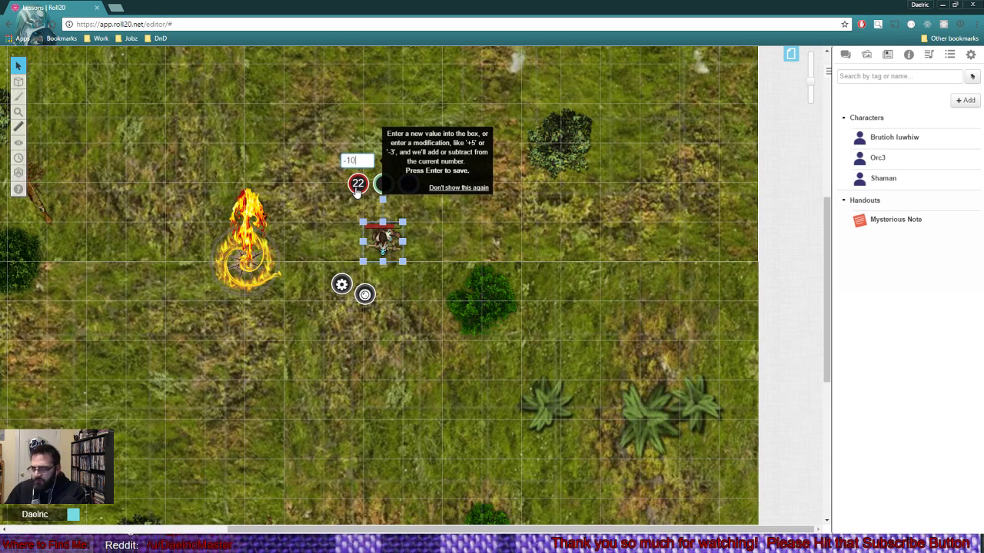
key(Return)
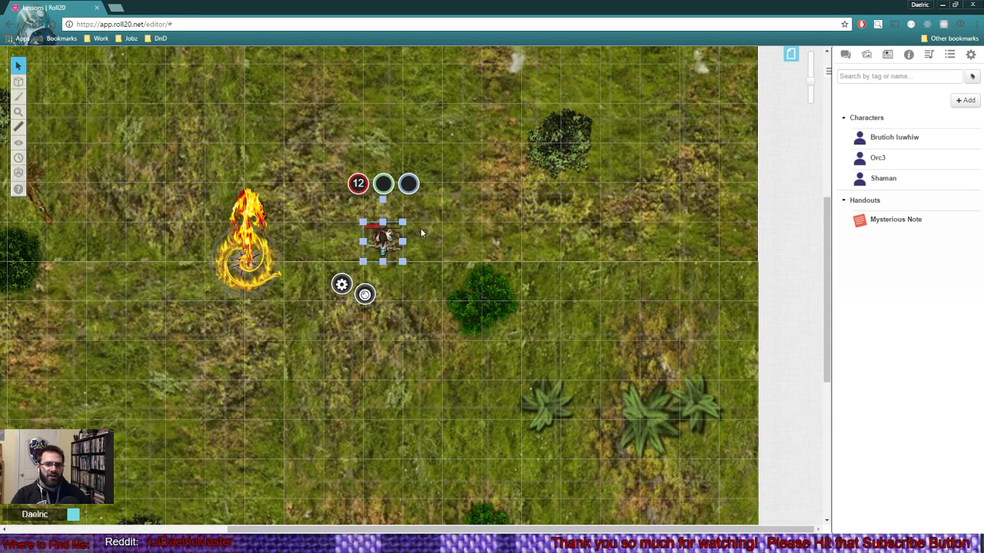
click(420, 228)
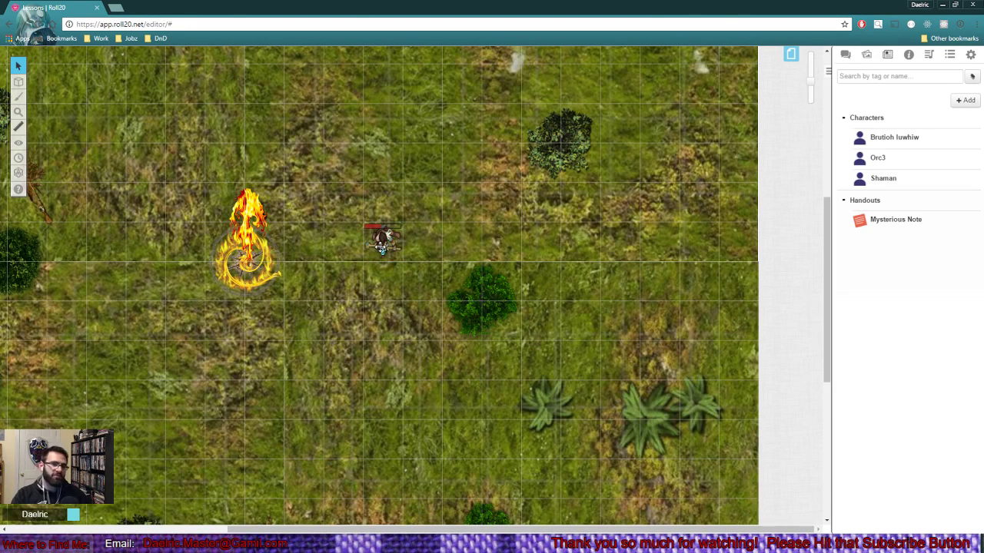
Step: Enter 22 as the Shaman token's hit points in its red bar
click(381, 245)
click(359, 183)
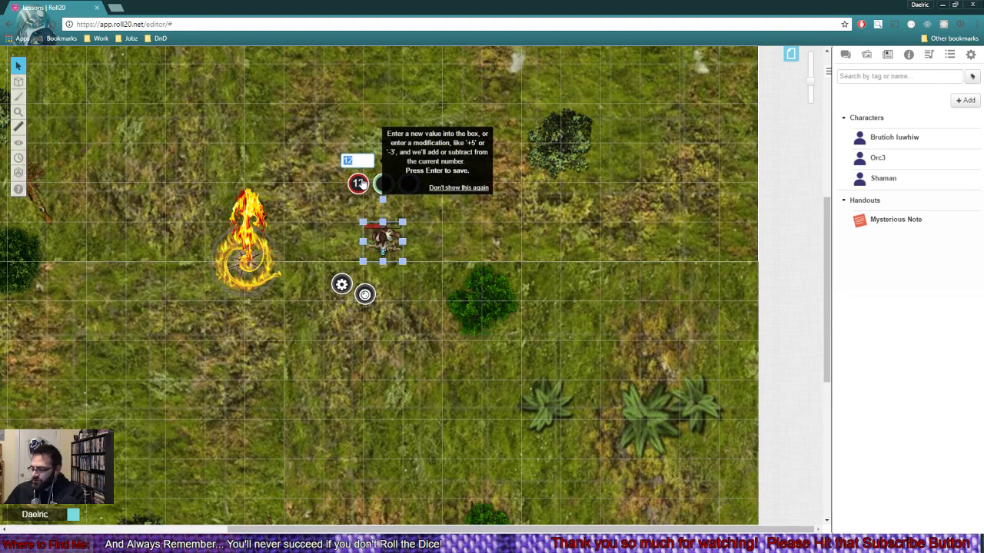
text(22)
key(Return)
click(445, 222)
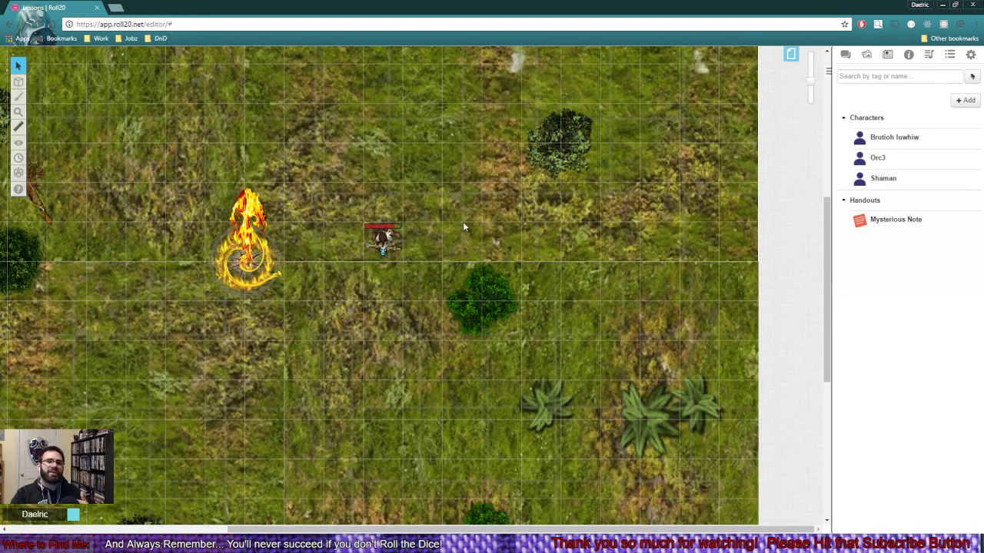
Step: Restore the Shaman token's red bar to 27 hit points and deselect the token
click(382, 233)
click(358, 182)
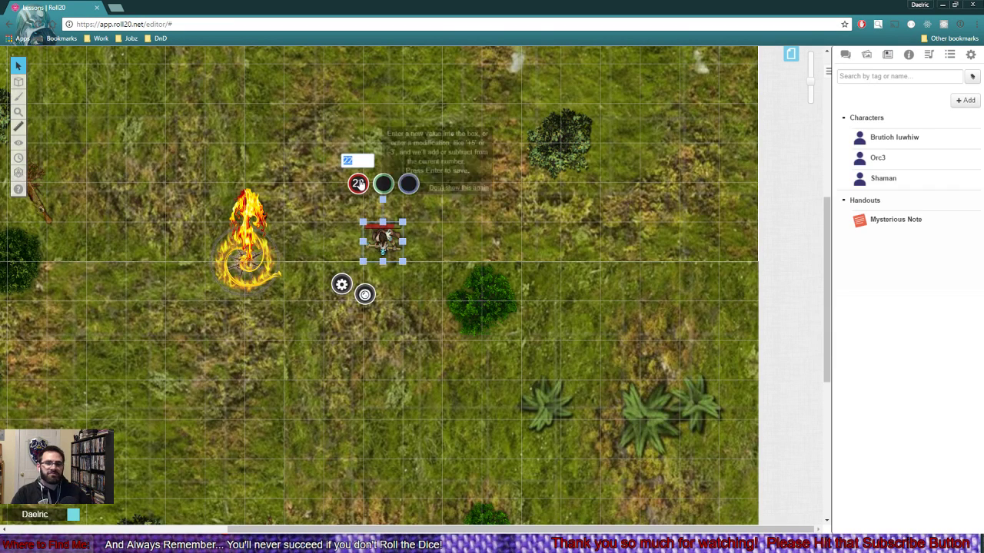
text(27)
key(Return)
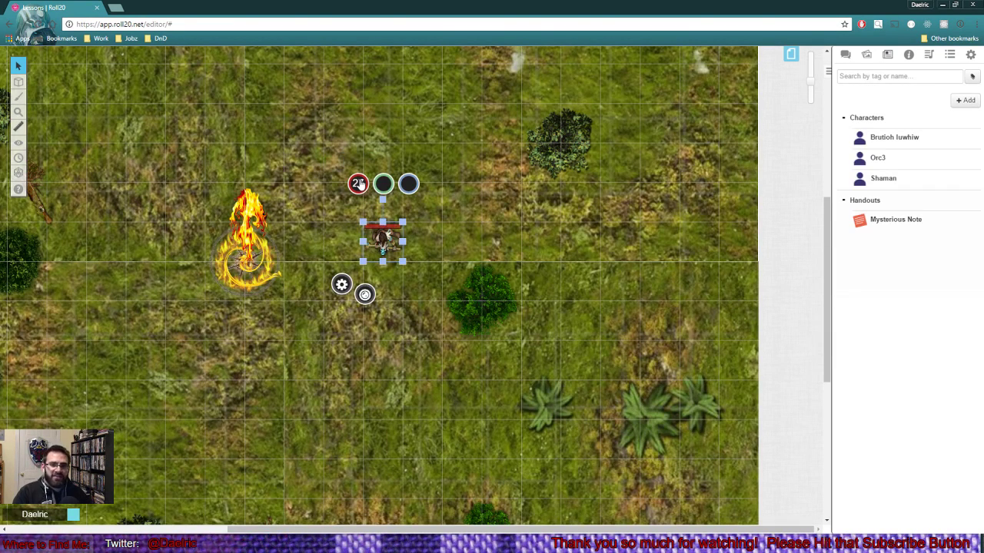
click(441, 224)
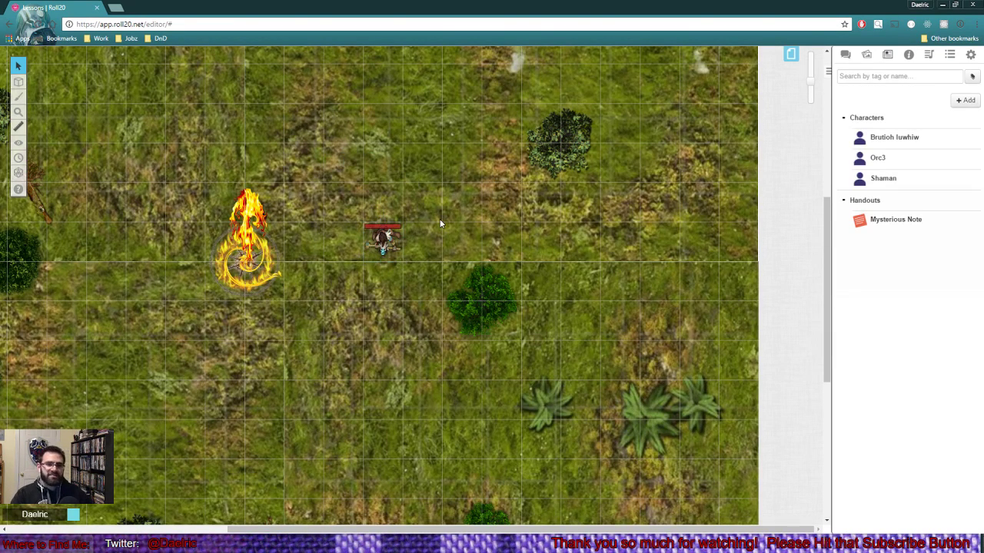
Step: Open the Shaman character for editing, uncover the token on the map and remove the character's default token
click(887, 185)
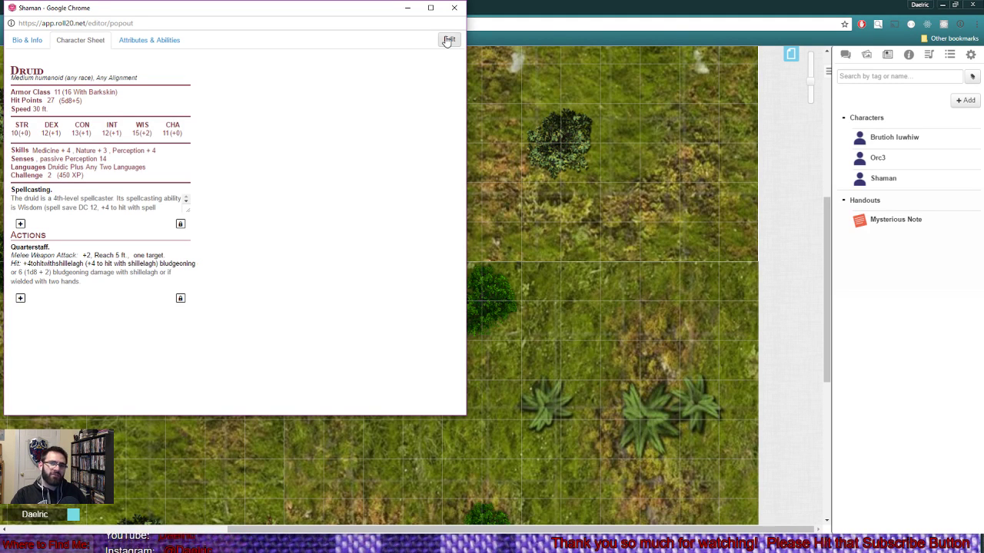
click(449, 40)
drag(419, 92, 544, 93)
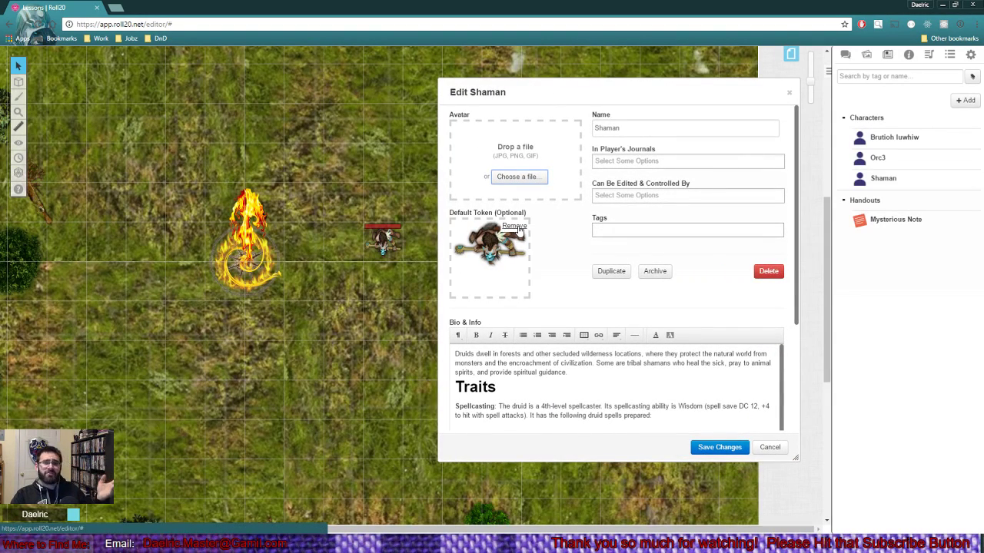
click(518, 230)
click(496, 319)
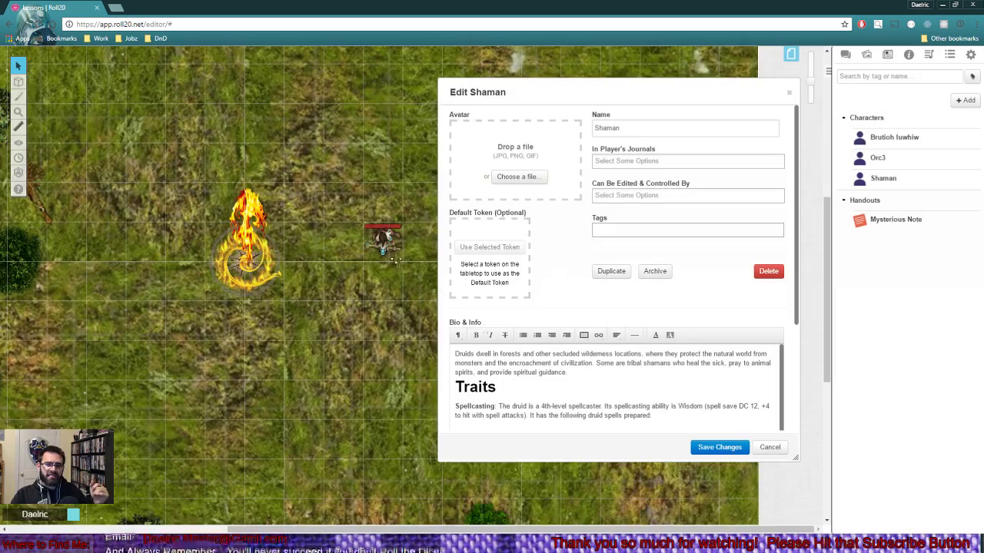
Step: Assign the Shaman token beside the fire as the character's default token, save the changes and close the character sheet
click(389, 238)
click(490, 249)
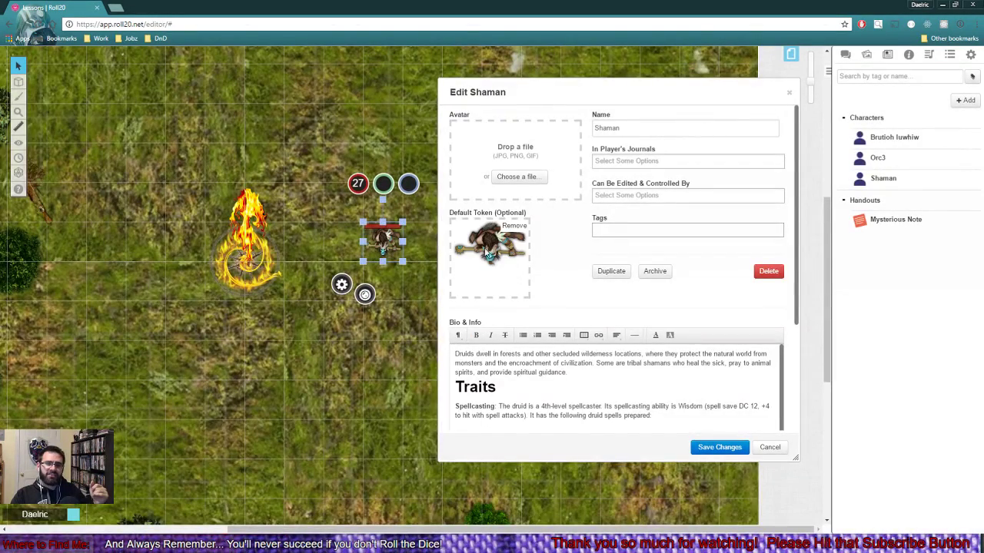
click(705, 446)
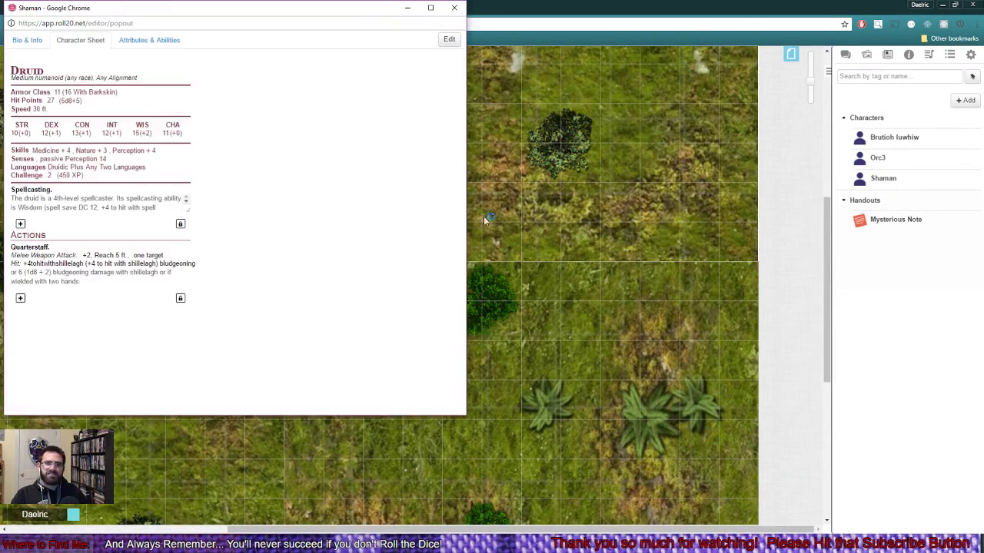
click(455, 7)
Step: Place two more Shaman tokens from the journal, one on the map west of the fire and one south of it
drag(884, 179, 584, 244)
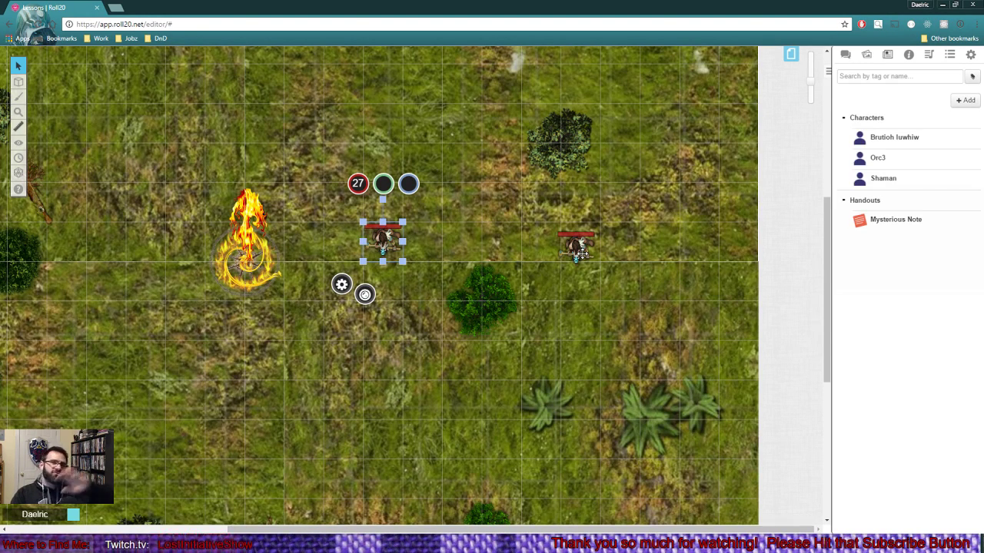
drag(582, 250, 66, 216)
drag(880, 178, 659, 215)
drag(860, 185, 225, 356)
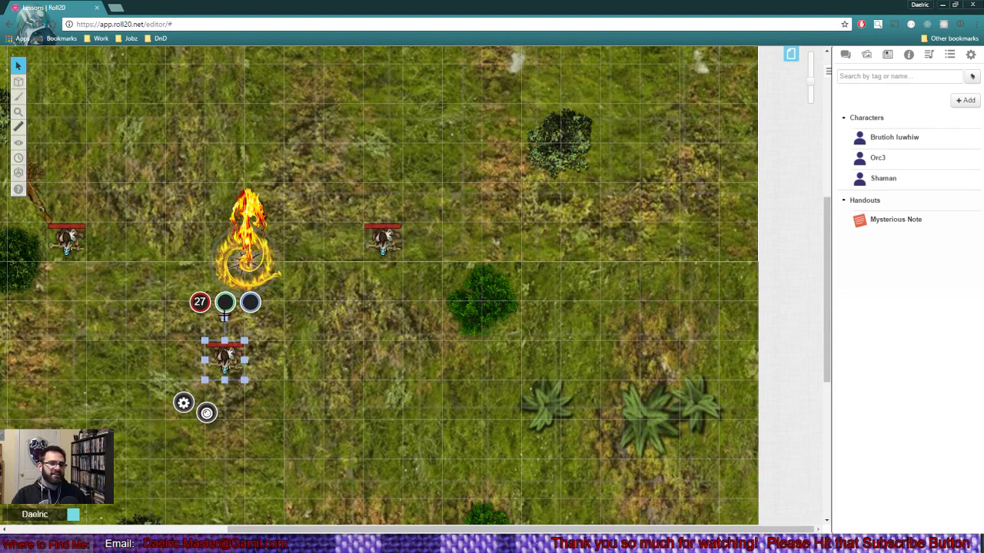
Step: Rotate the south, east and west Shaman tokens to face the fire and place another Shaman token north of it
drag(225, 316, 224, 402)
click(380, 239)
drag(383, 198, 419, 242)
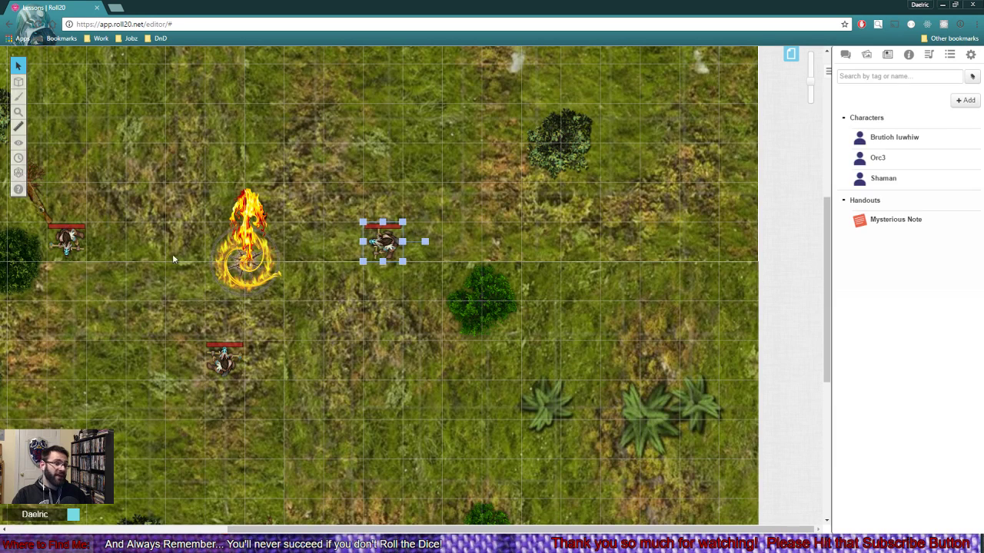
click(67, 240)
drag(66, 199, 23, 242)
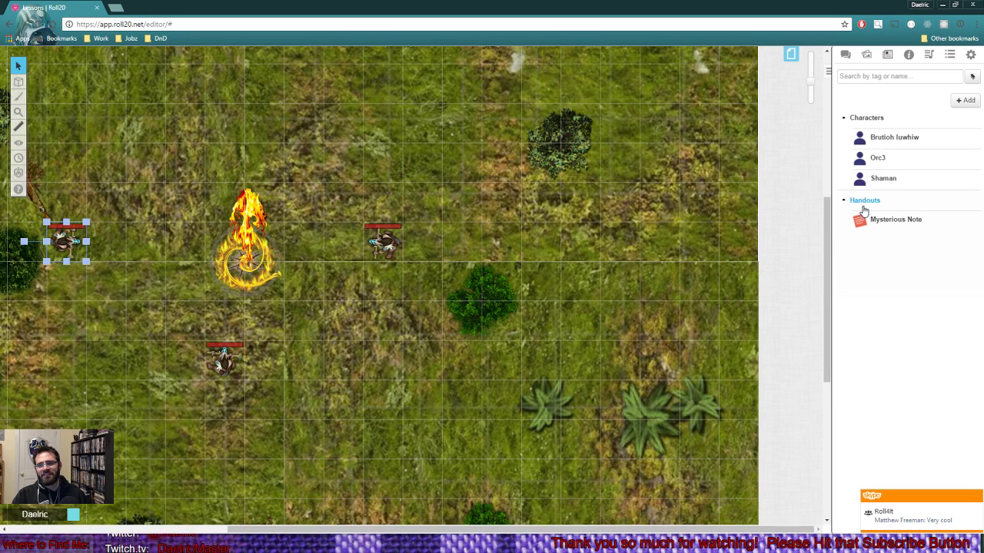
drag(505, 206, 265, 131)
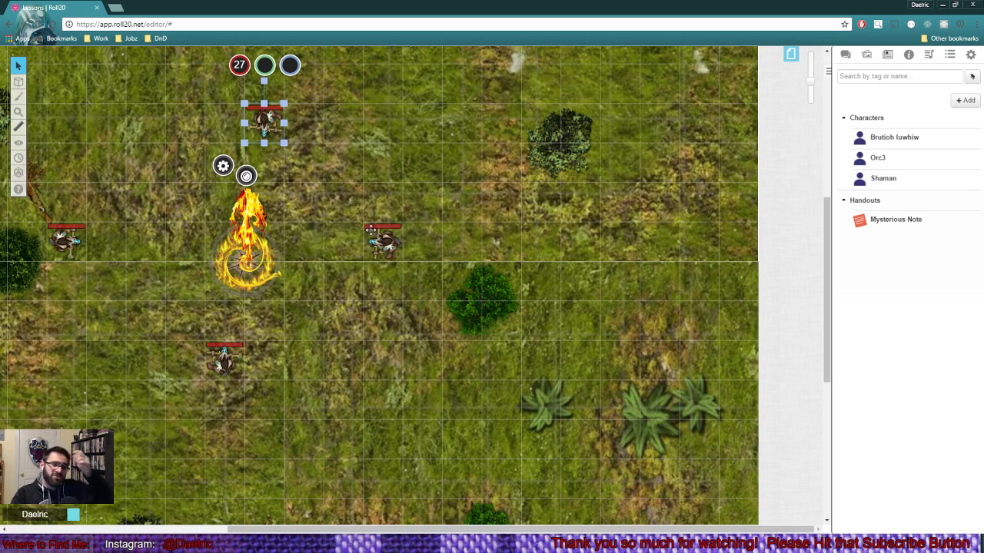
Step: View the layer options of the Shaman token east of the fire and shift that token about half a square south
mouse_move(377, 245)
mouse_down()
mouse_move(376, 277)
mouse_move(377, 249)
mouse_up()
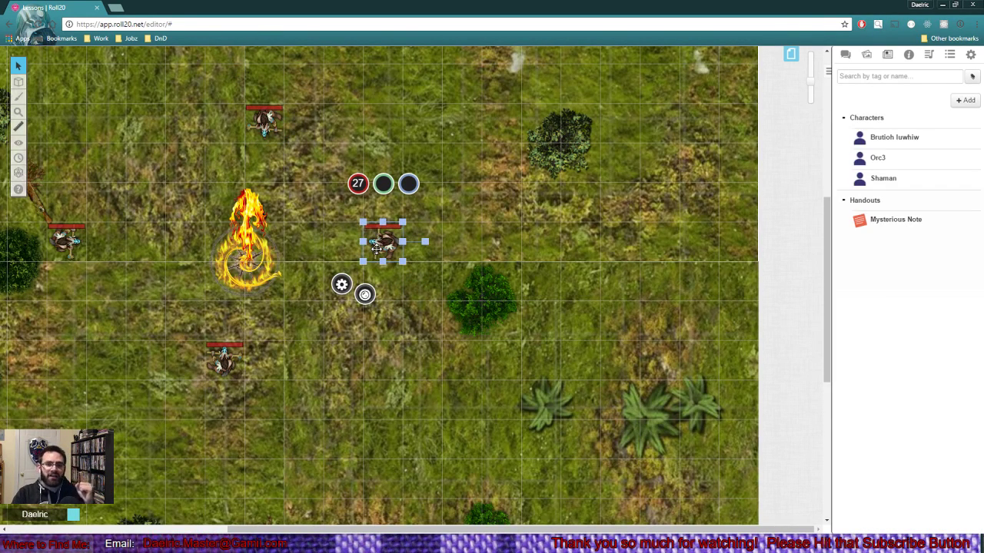
right_click(376, 247)
mouse_move(401, 231)
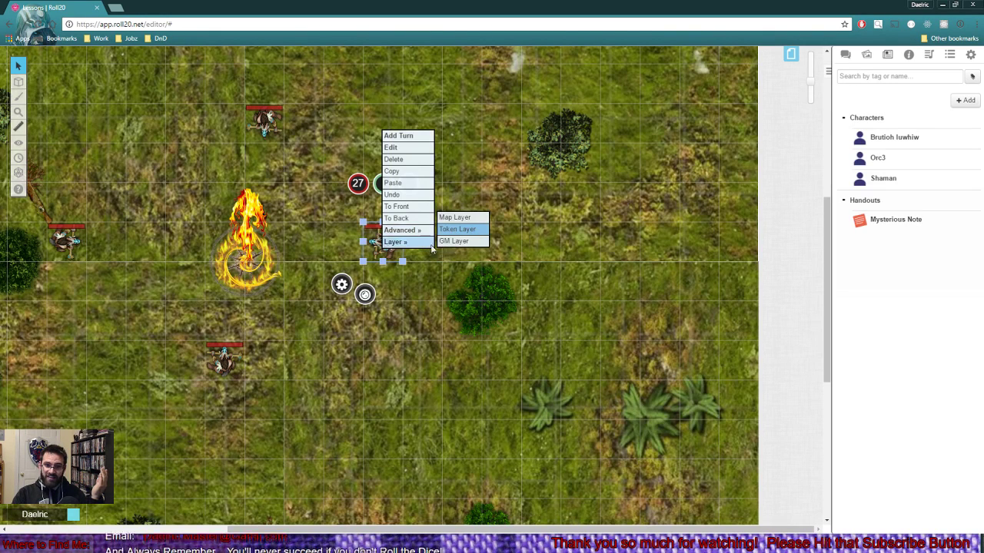
click(495, 241)
drag(389, 241, 390, 259)
click(498, 246)
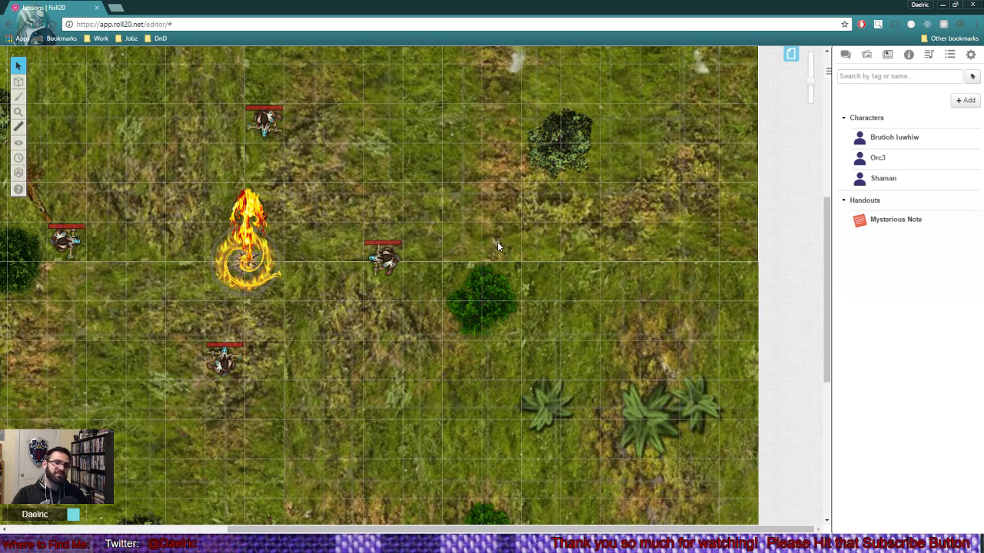
Step: Select the Shaman tokens around the fire one after another to examine their individual hit point bars
click(370, 258)
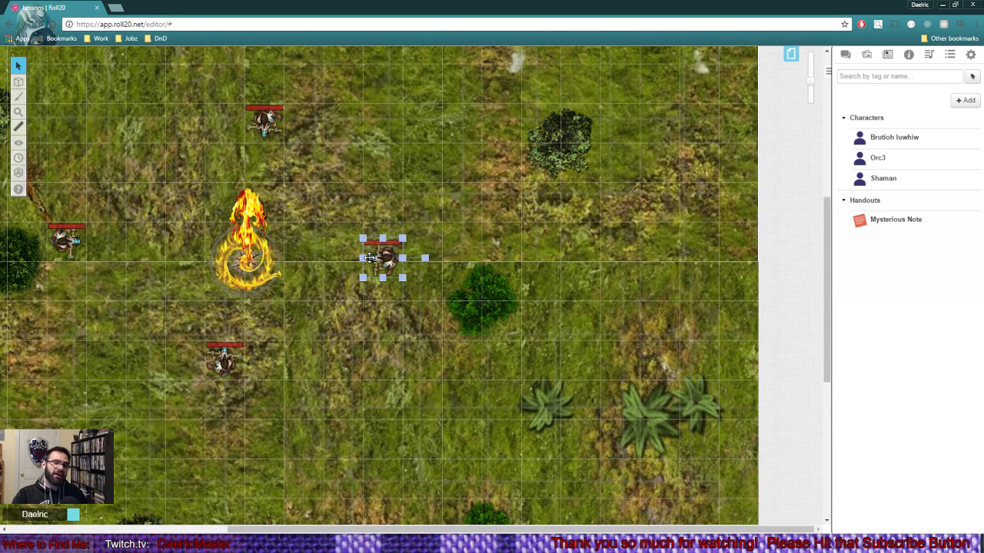
click(225, 360)
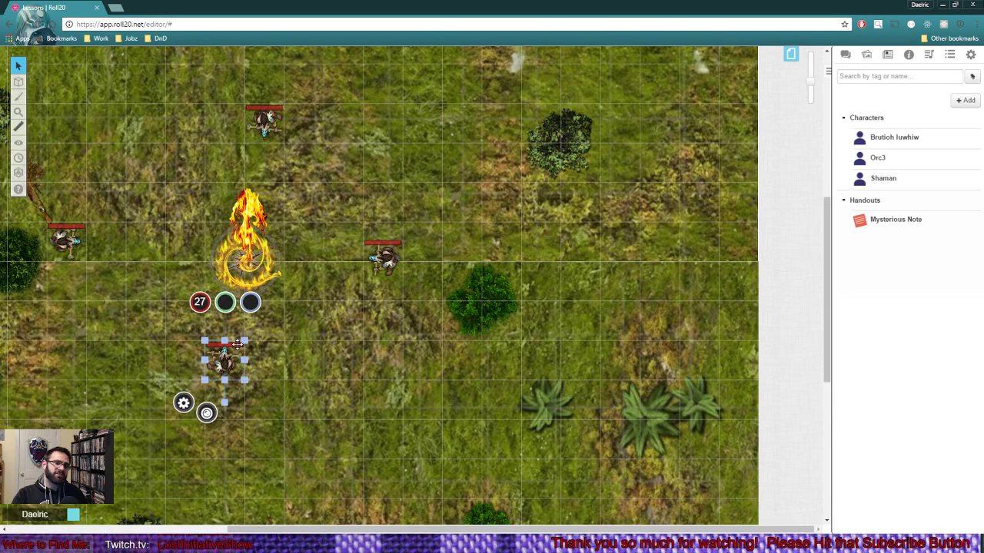
click(378, 254)
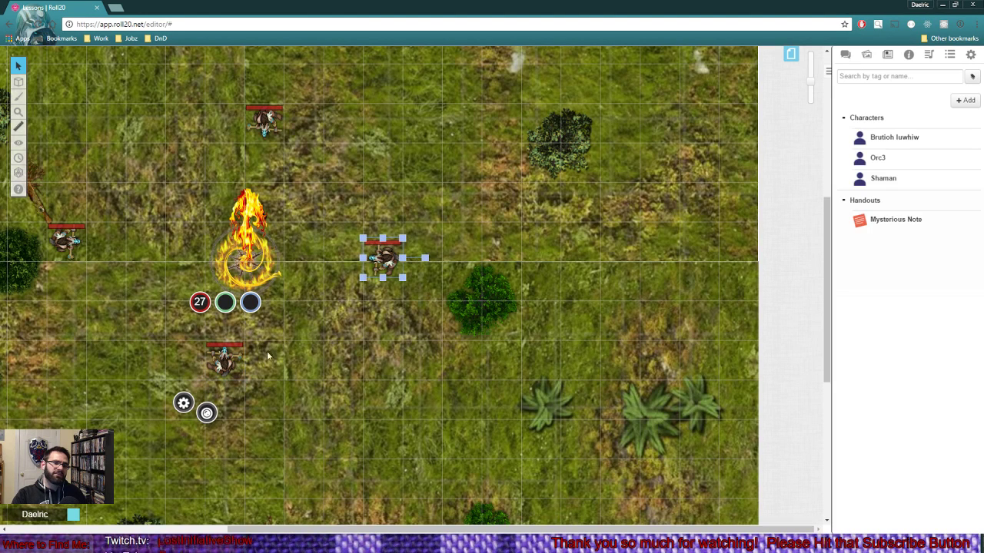
click(233, 355)
click(275, 128)
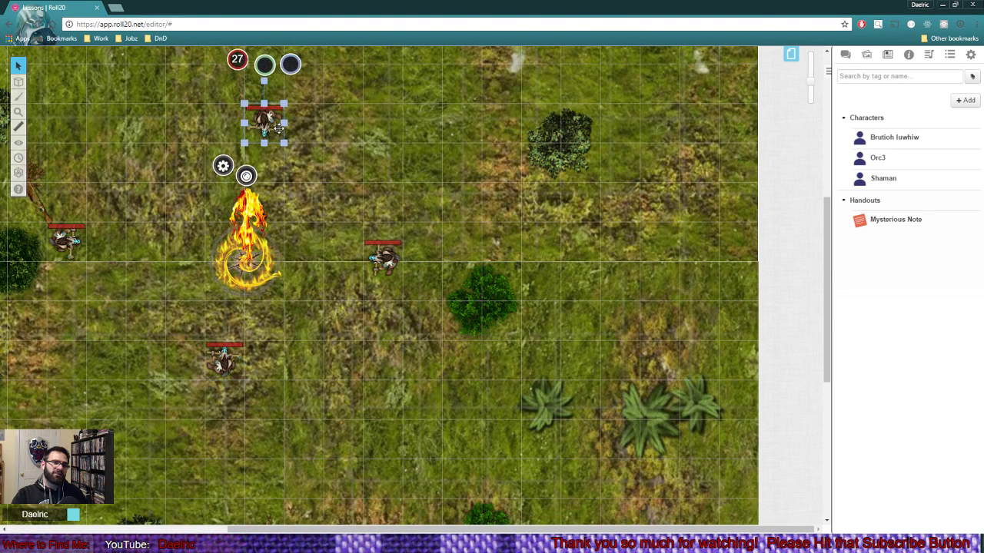
click(65, 240)
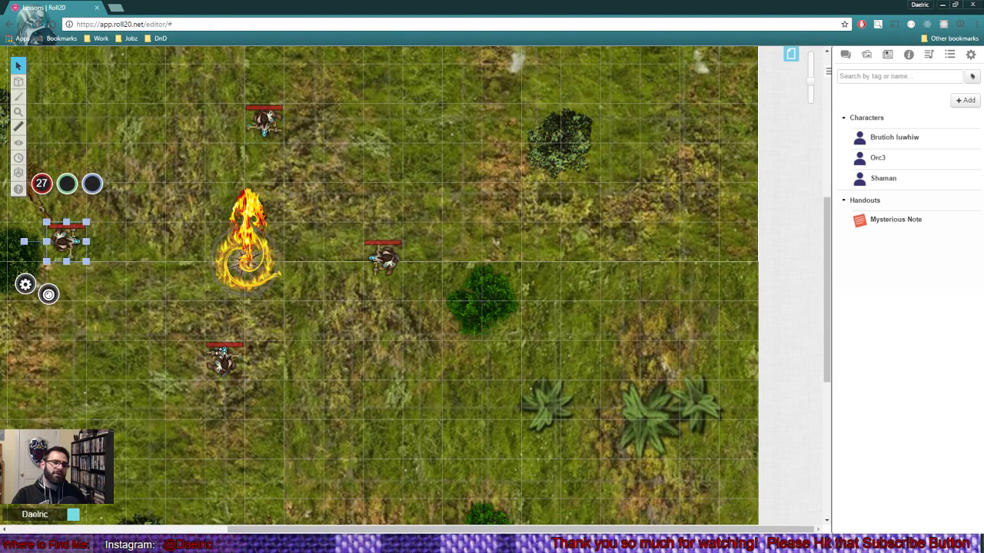
click(223, 360)
click(377, 244)
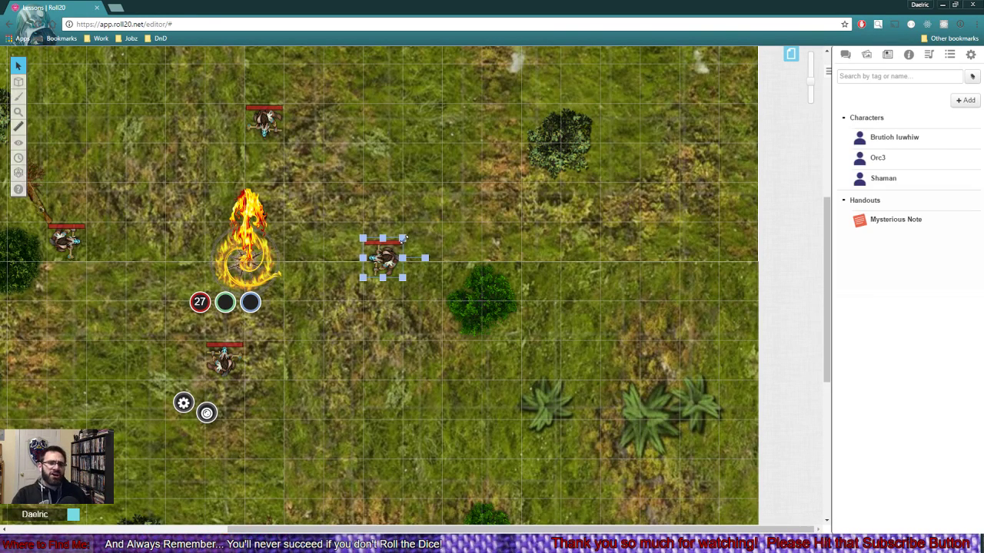
Step: Examine the character link and hp bar in the settings of the Shaman token east of the fire, and close them without saving
right_click(405, 241)
mouse_move(411, 233)
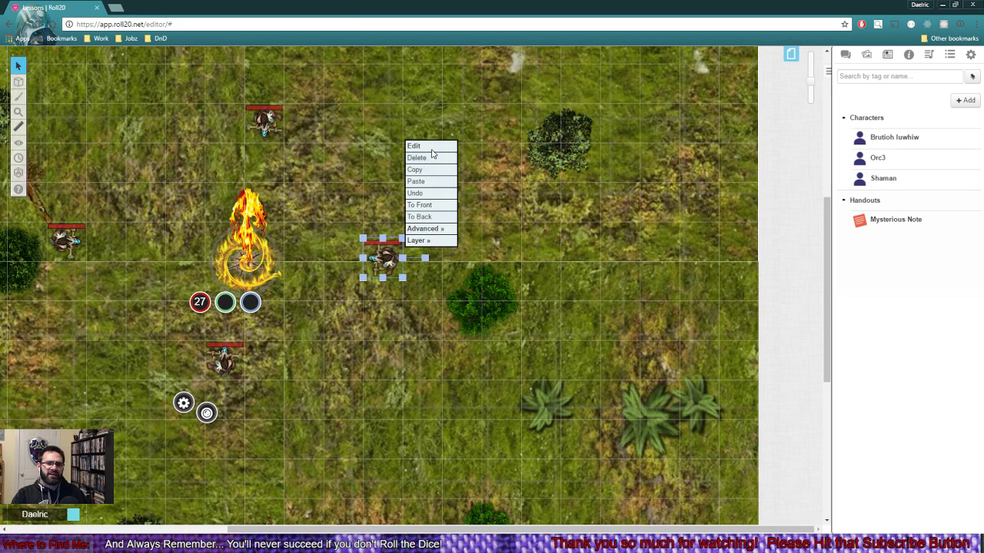
double_click(385, 254)
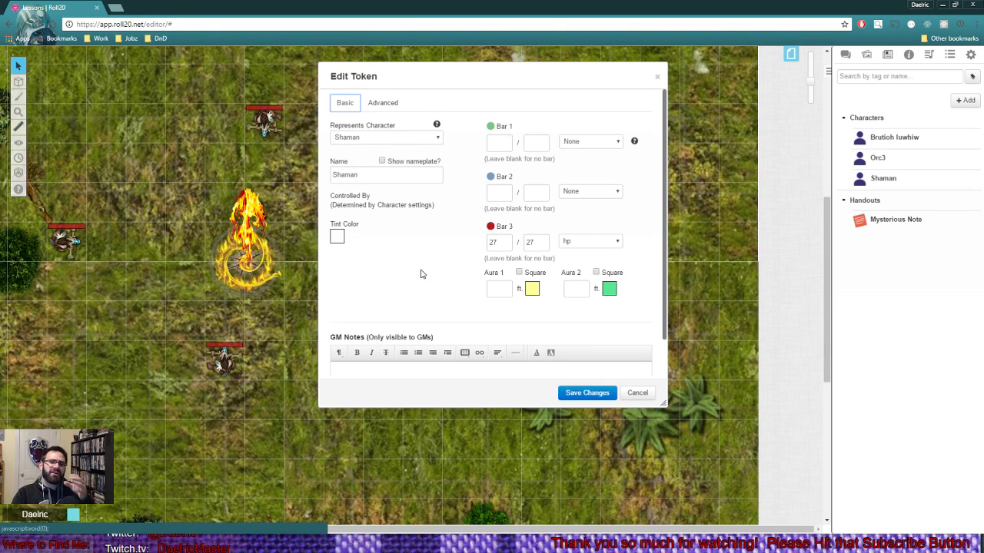
click(637, 395)
Step: Mark the Shaman token south of the fire with the red X dead marker
click(217, 367)
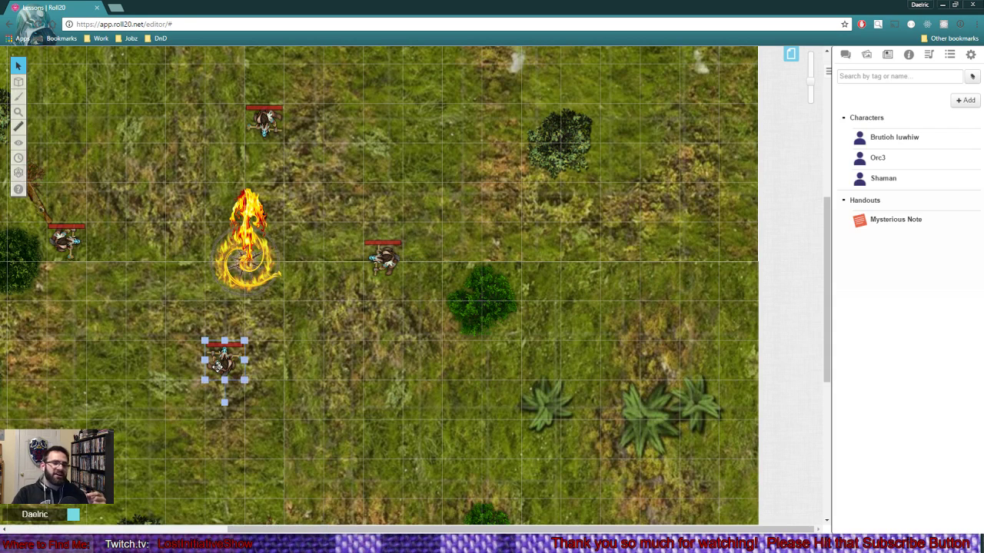
mouse_move(206, 414)
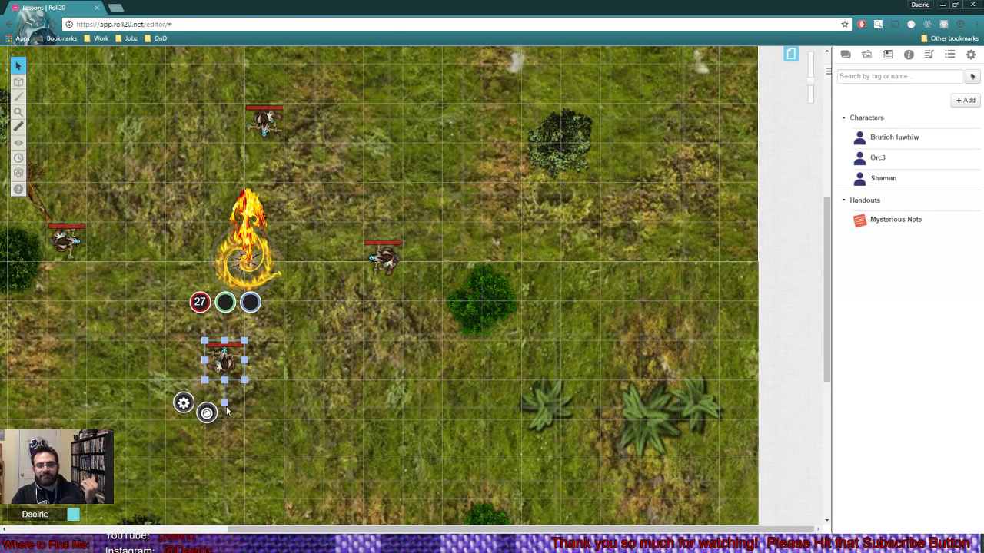
click(347, 394)
click(353, 226)
Step: Check the settings of the east Shaman token again and discard any changes
click(376, 257)
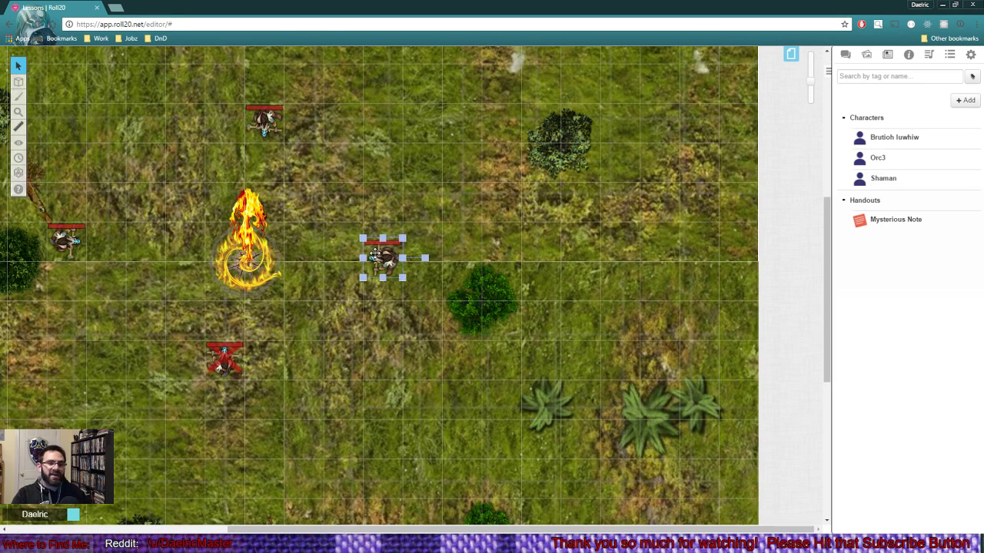
double_click(376, 258)
scroll(450, 270, down, 1)
scroll(499, 292, up, 1)
click(637, 393)
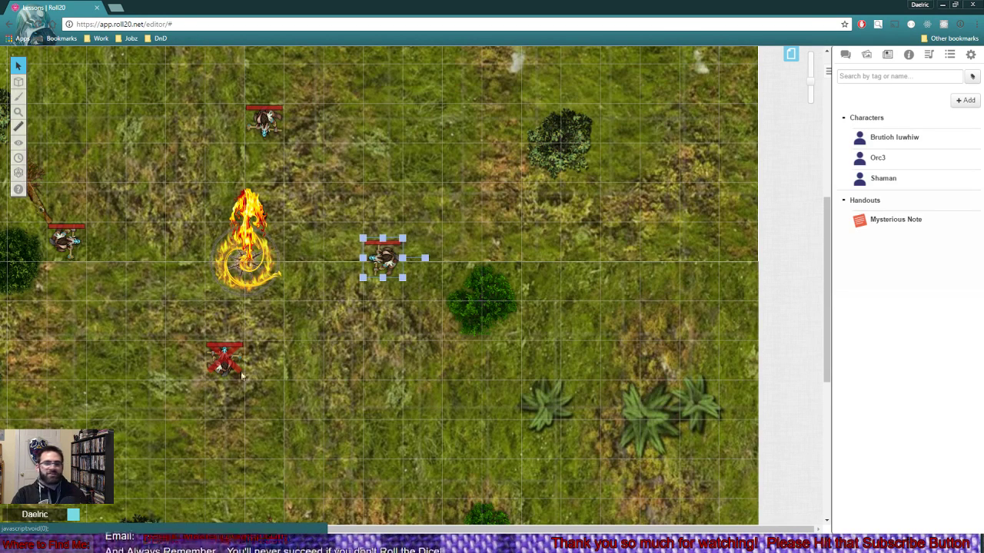
Step: Remove the red X dead marker from the Shaman token south of the fire
click(223, 362)
click(215, 414)
click(347, 309)
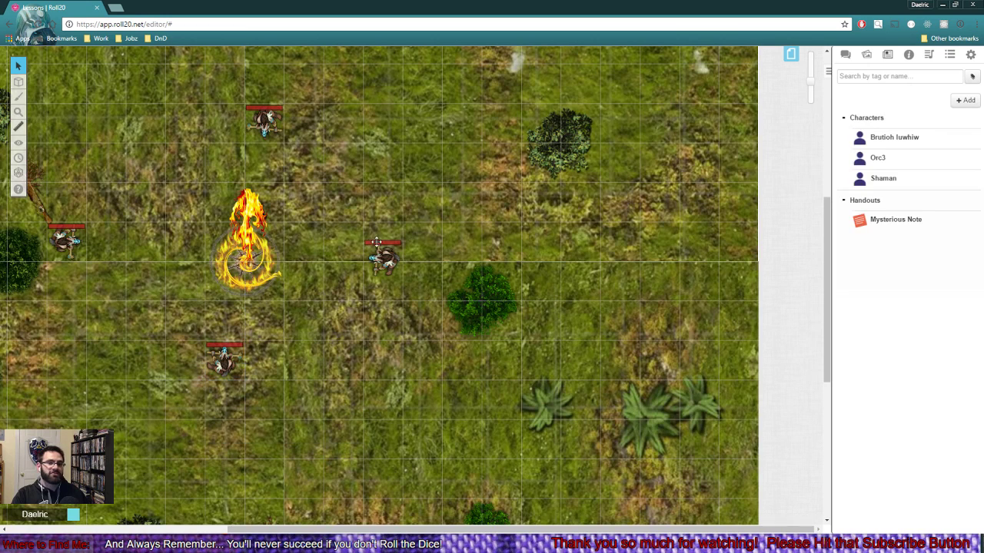
Step: Align the east Shaman token to the grid and move the east, north and south Shaman tokens one square farther from the fire
right_click(382, 248)
mouse_move(409, 226)
click(476, 229)
click(384, 250)
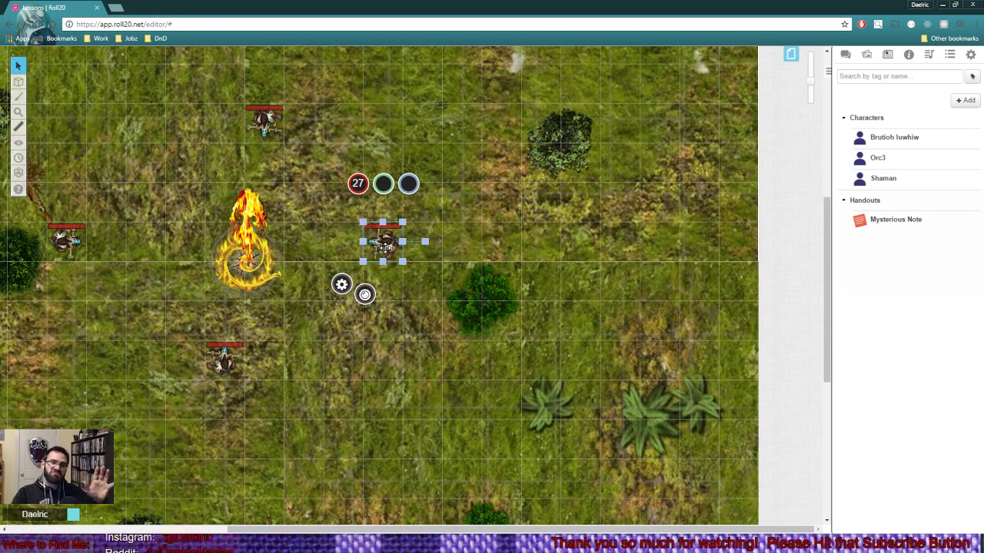
drag(383, 247, 404, 246)
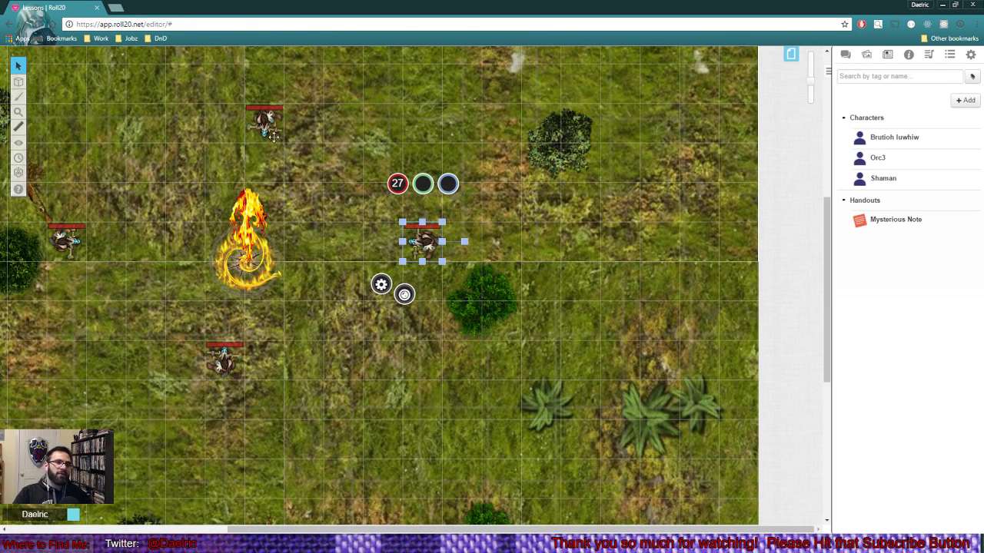
drag(273, 137, 273, 96)
drag(231, 357, 252, 378)
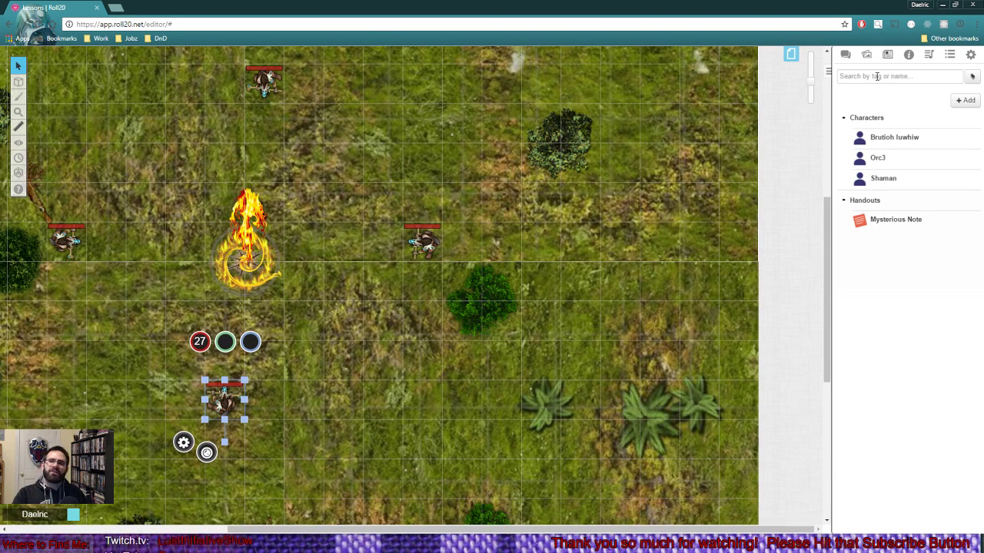
Step: Search the D&D 5th Edition compendium for "orc" and add the Orc monster to the map as a character
click(907, 55)
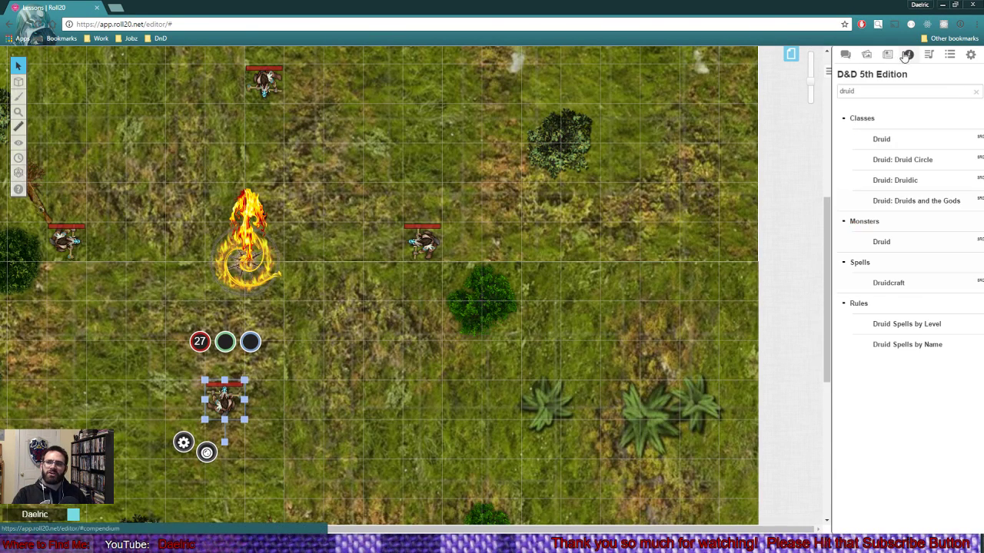
double_click(875, 89)
text(d)
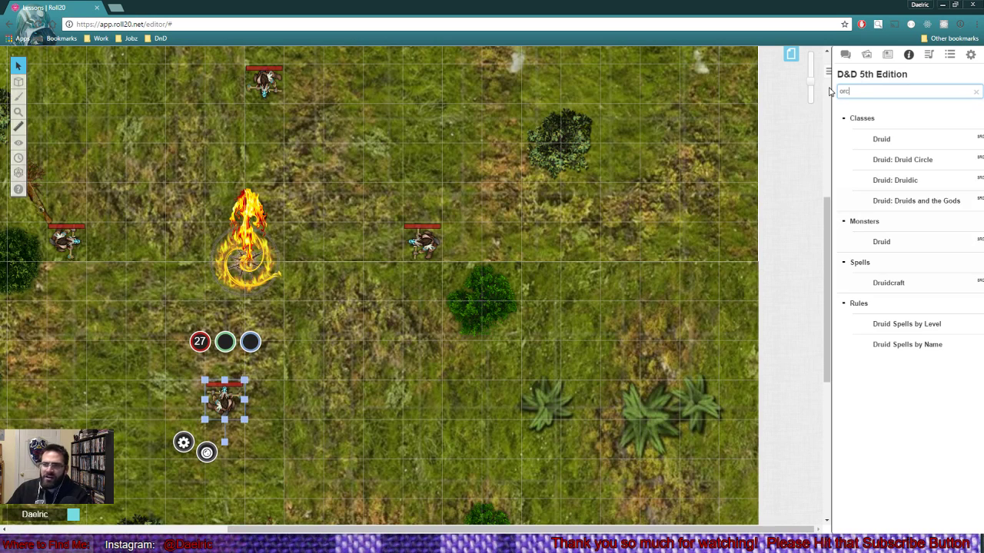
text(rc)
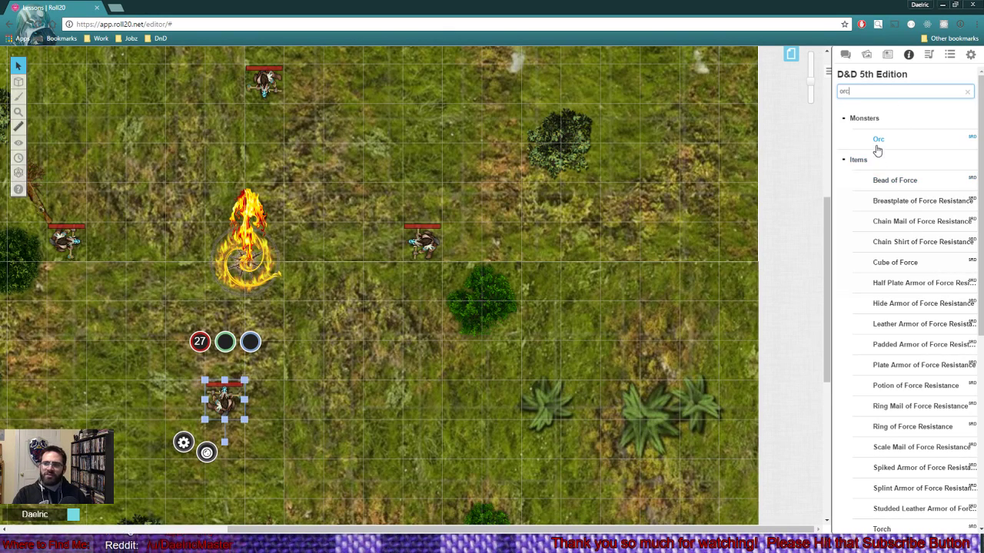
click(879, 141)
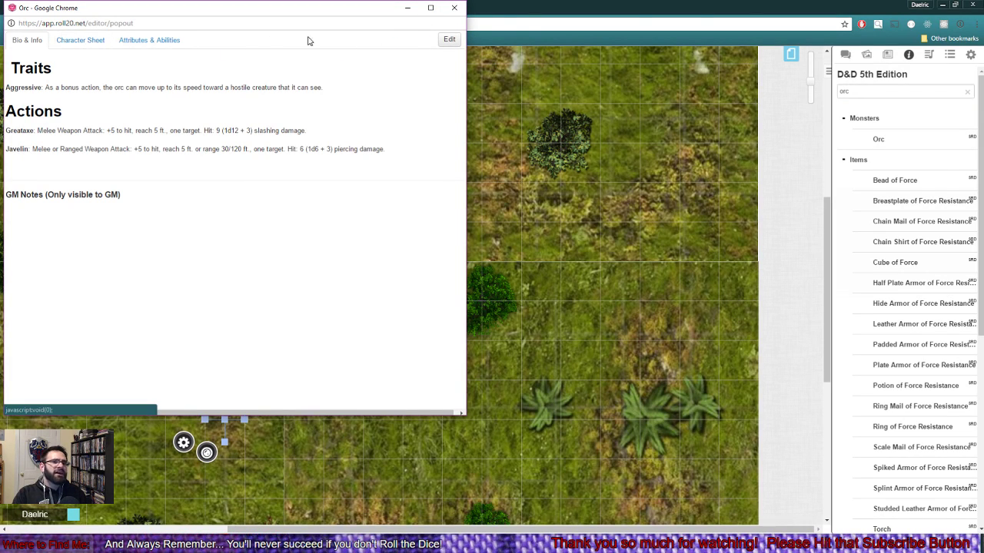
Step: Open the Orc character for editing, search the token art for "orc" and place an Ugly Warrior token on the map's east side
click(449, 39)
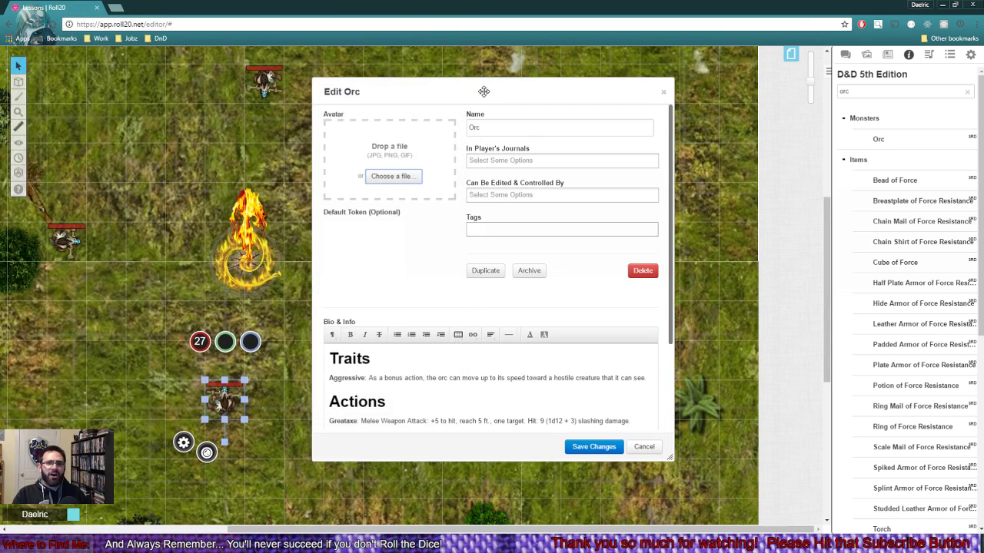
drag(484, 91, 227, 84)
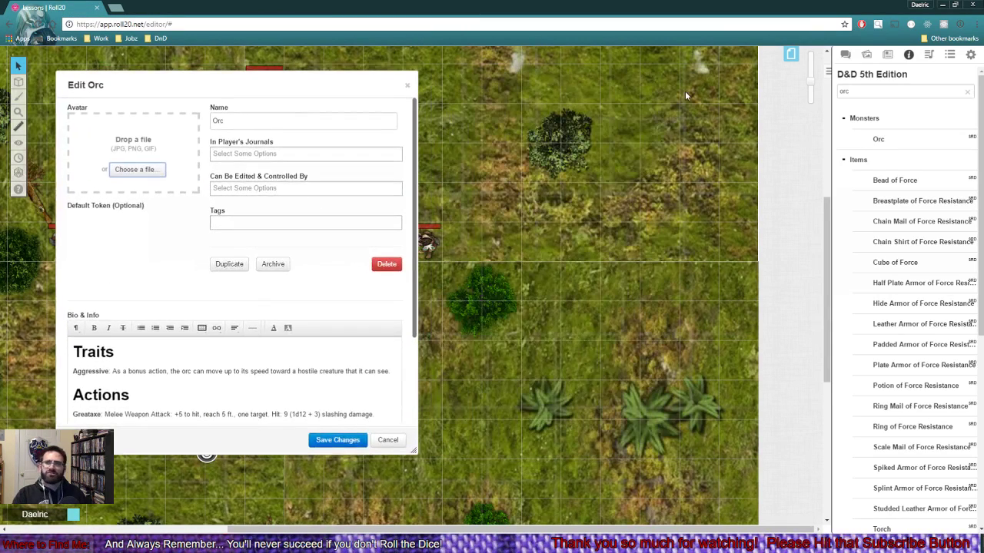
click(866, 54)
double_click(880, 105)
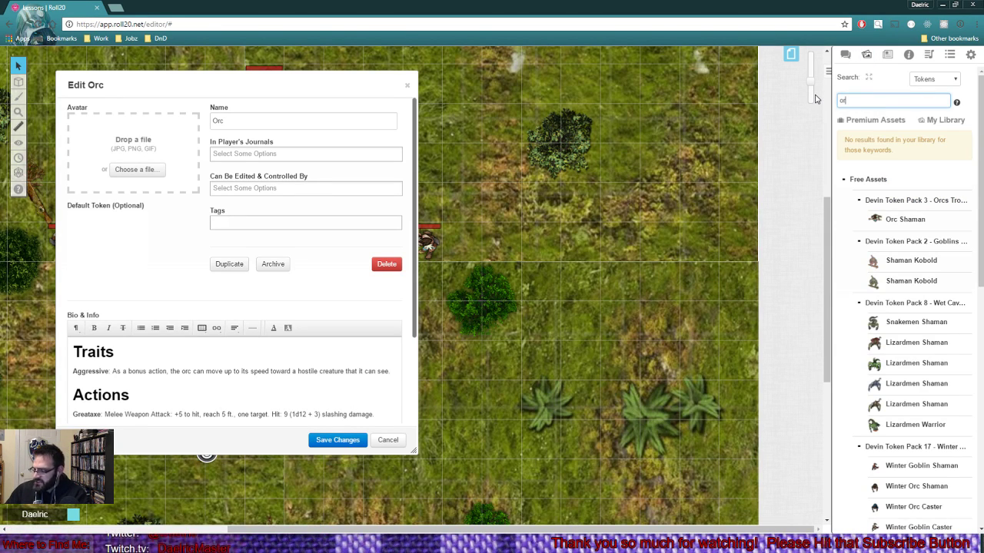
text(orc)
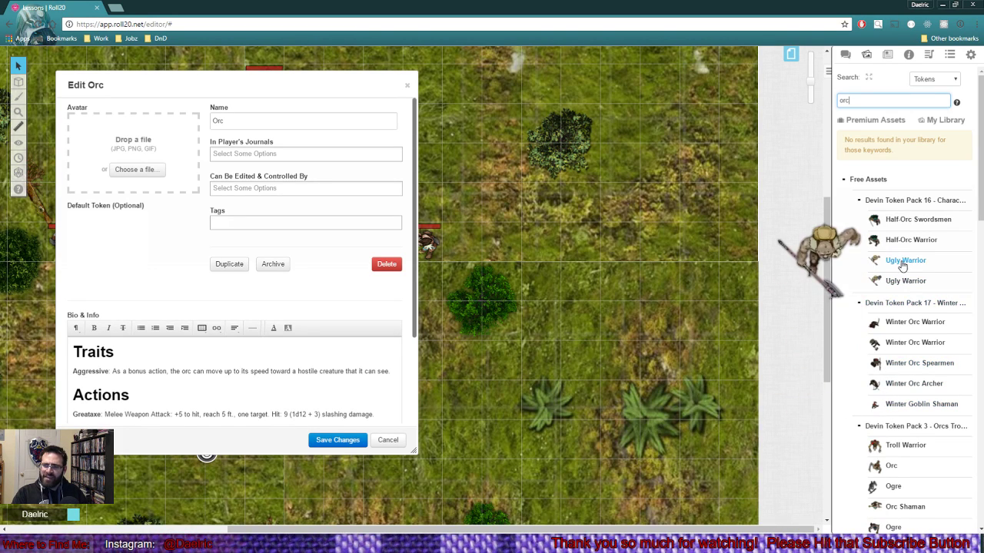
drag(884, 259, 581, 240)
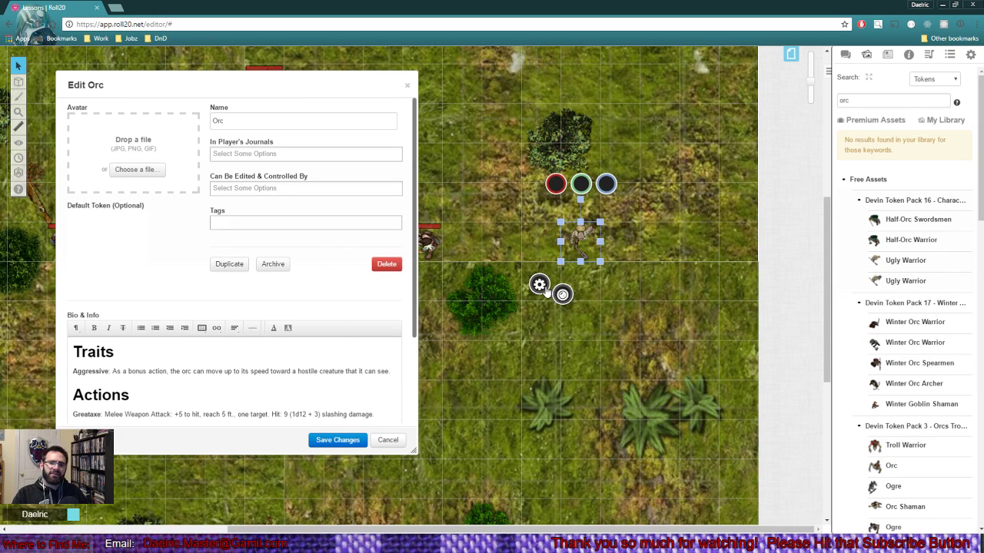
Step: Make the Ugly Warrior token represent the Orc character and link its Bar 3 to the hp attribute
click(540, 286)
click(339, 138)
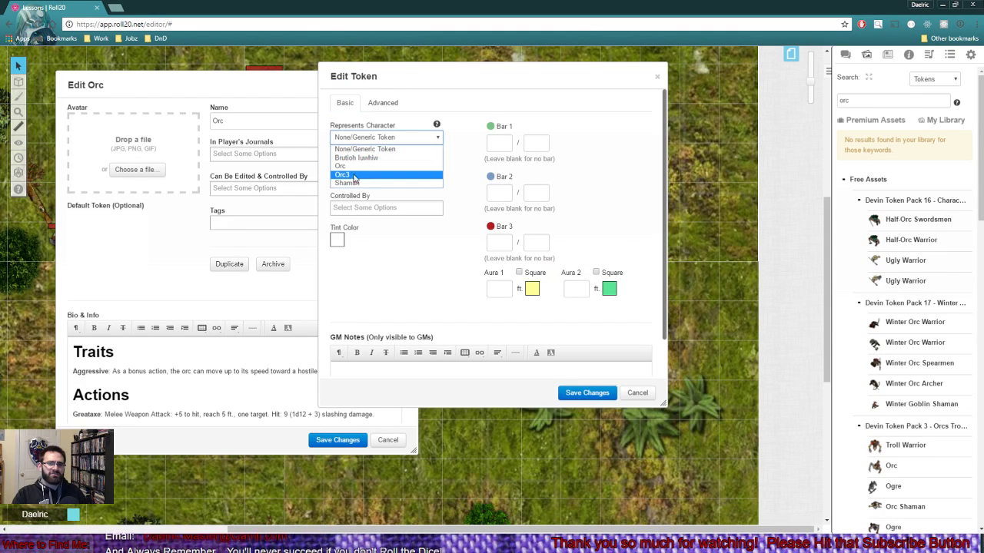
click(422, 170)
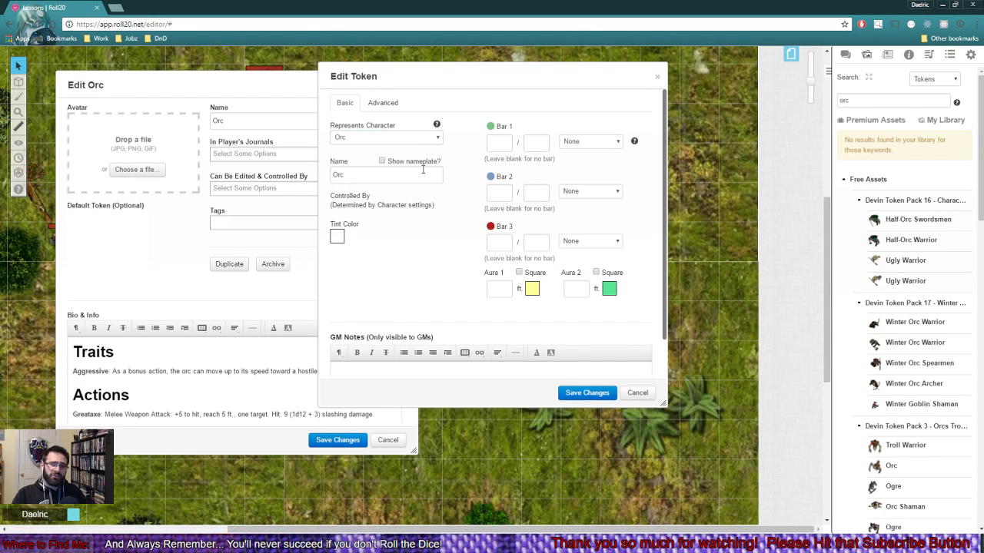
click(583, 243)
text(hp)
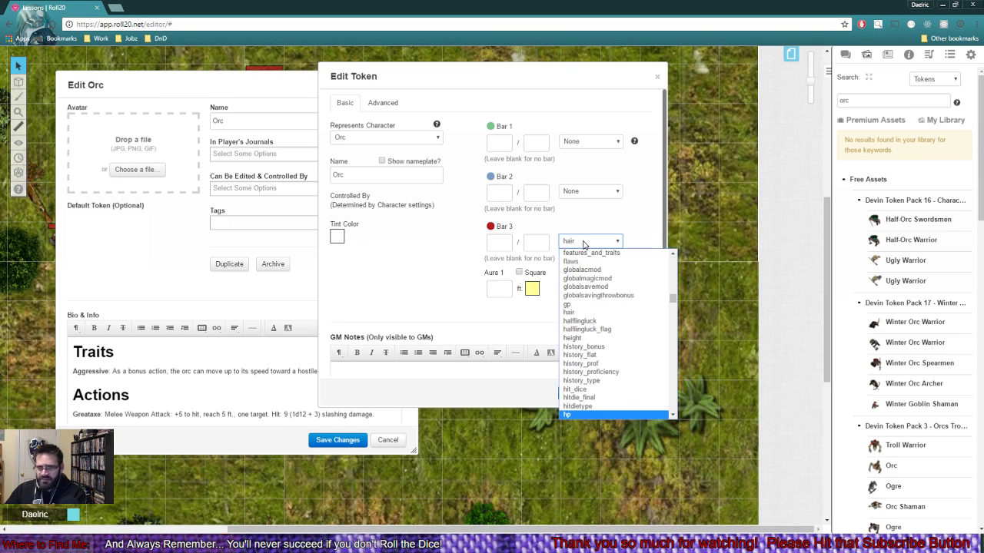
key(Return)
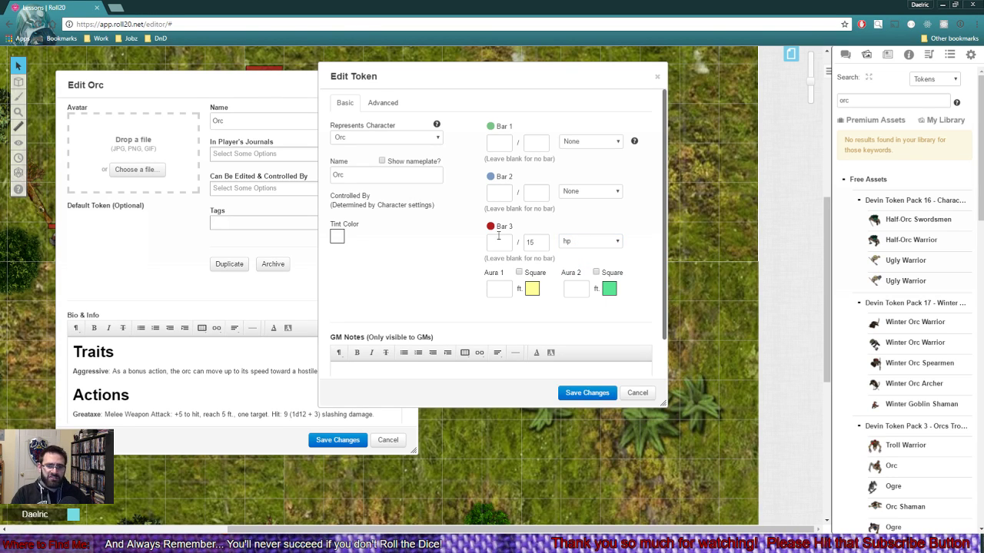
Step: Set the current value of the token's Bar 3 to 15 and save the token settings
click(503, 246)
text(15)
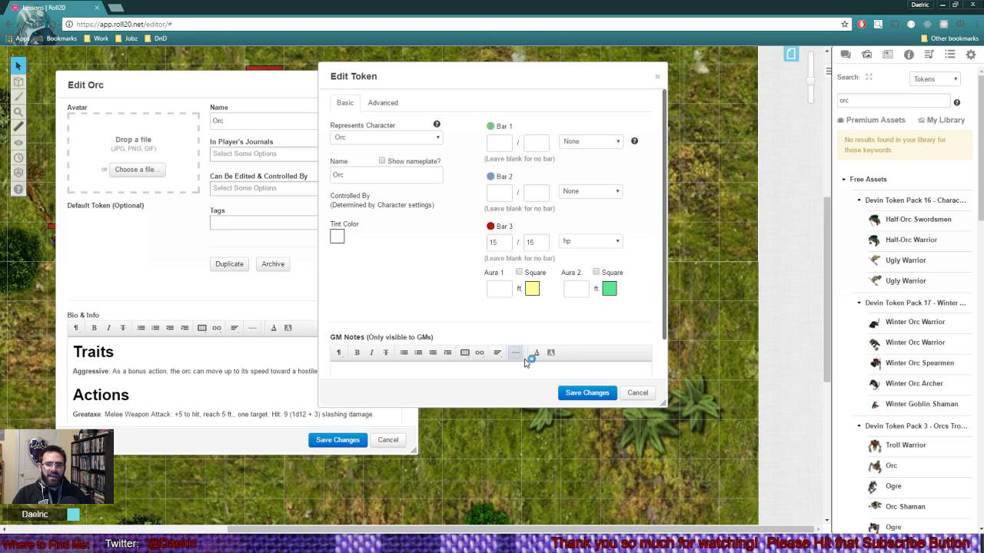
key(BackSpace)
key(BackSpace)
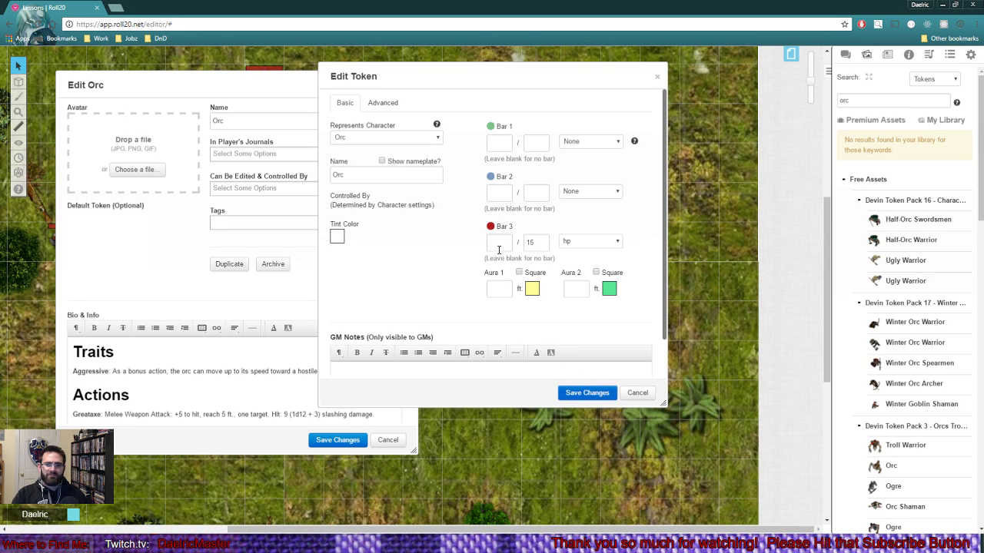
text(15)
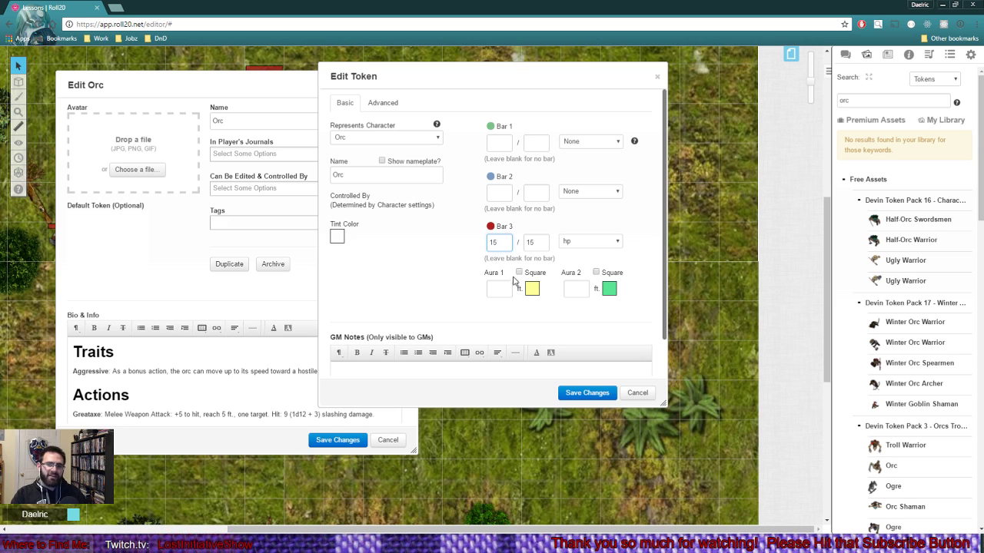
click(576, 395)
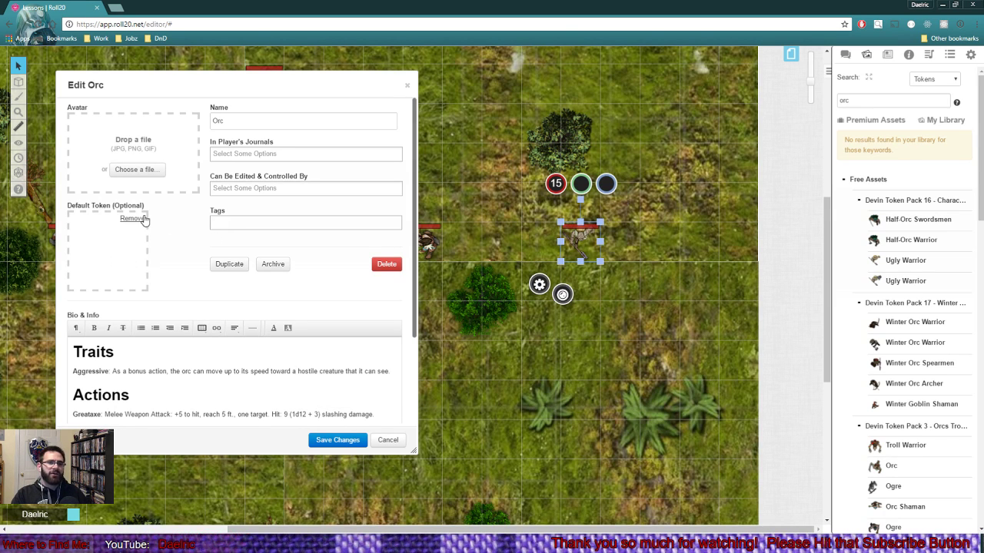
Step: Replace the Orc character's blank default token with the selected Ugly Warrior token, save the character and close its sheet
click(133, 218)
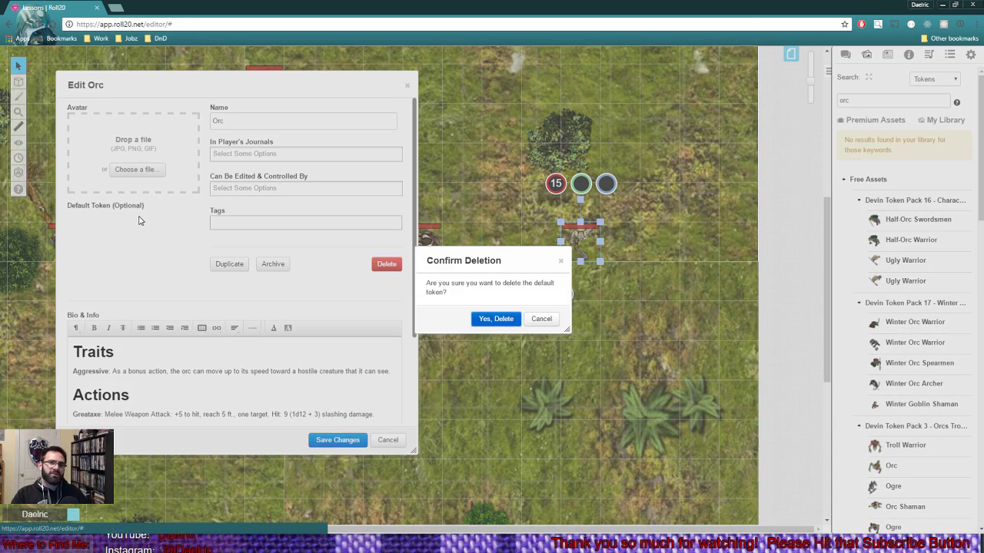
click(494, 319)
click(108, 239)
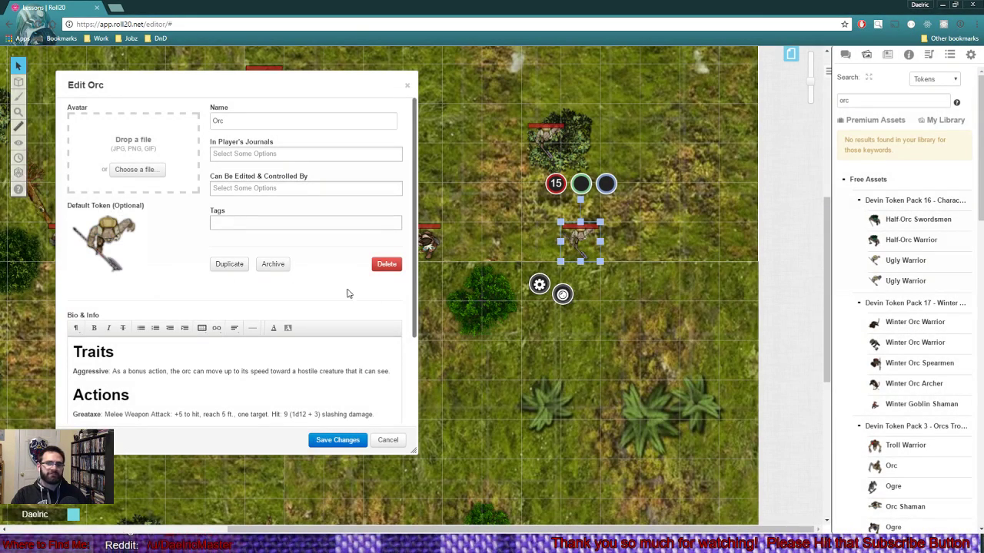
click(336, 439)
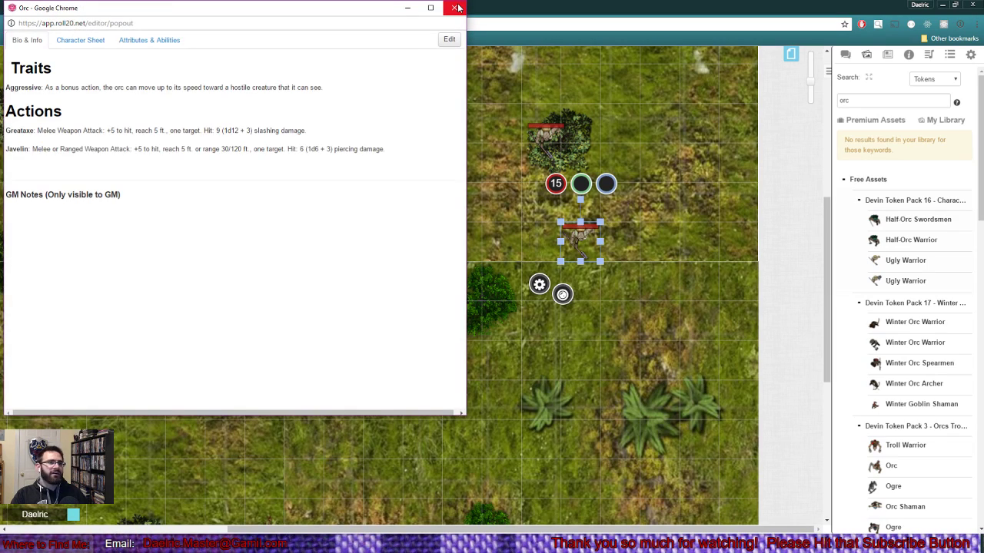
click(457, 8)
Step: Line up the two Orc tokens side by side east of the fire and paste two more pairs north of them
drag(582, 243, 539, 250)
click(574, 243)
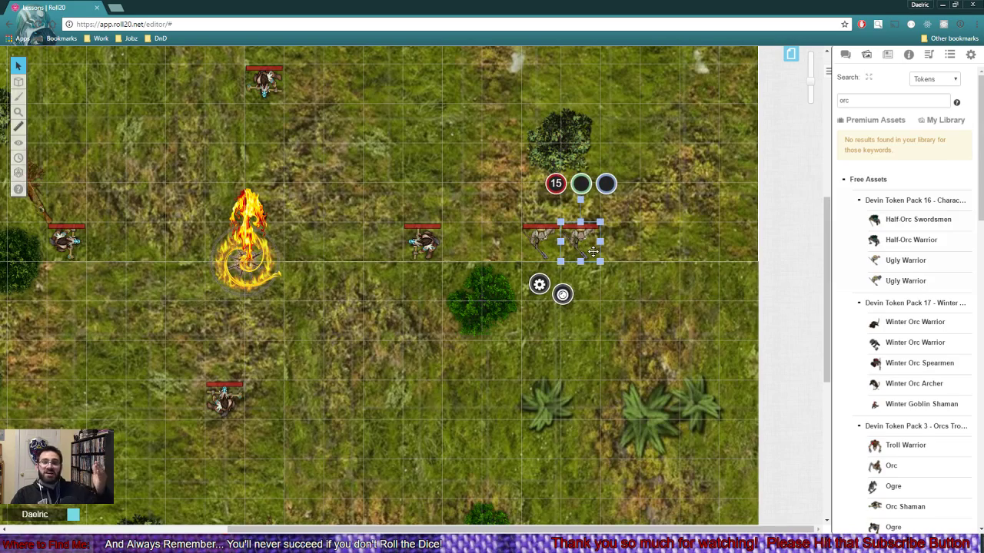
scroll(594, 265, up, 1)
click(19, 111)
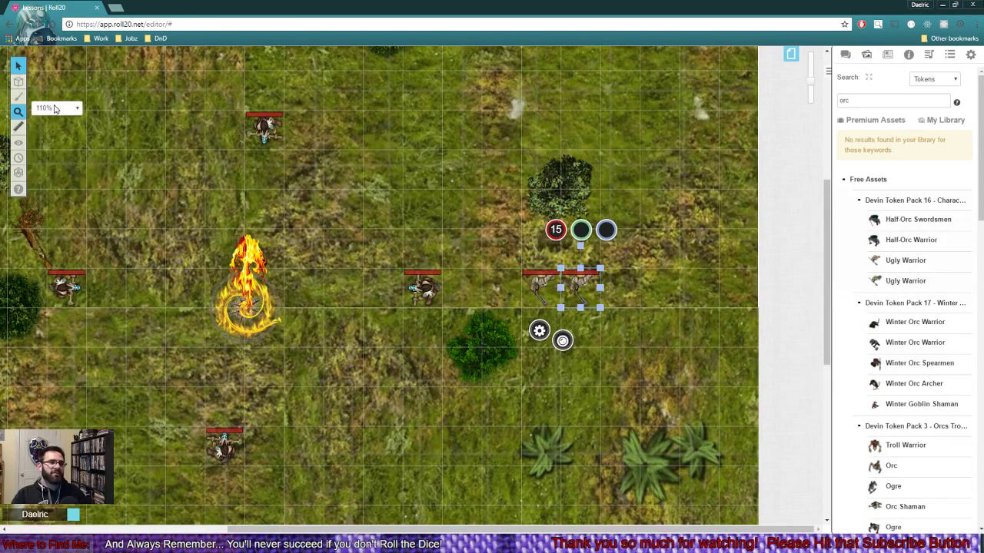
click(55, 108)
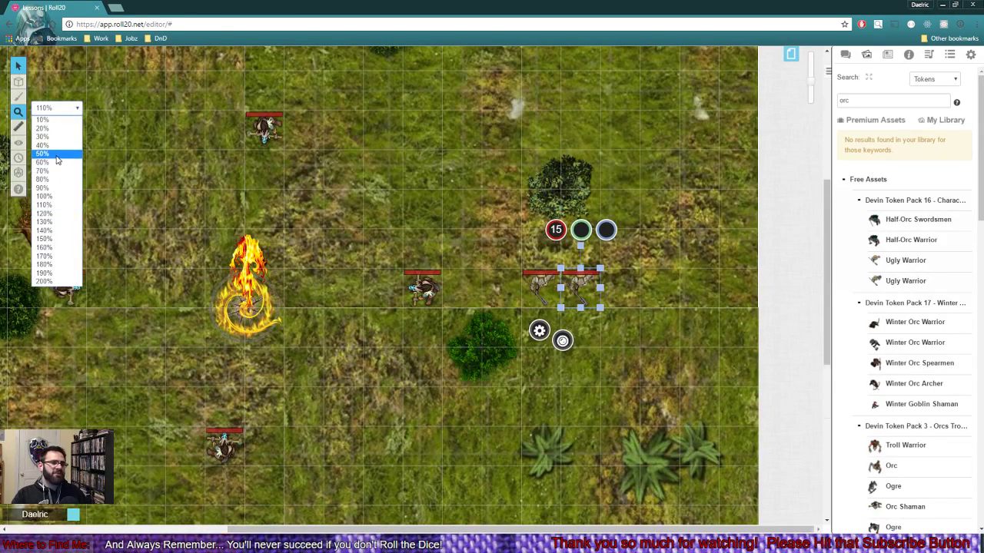
click(46, 154)
drag(477, 269, 401, 322)
click(373, 242)
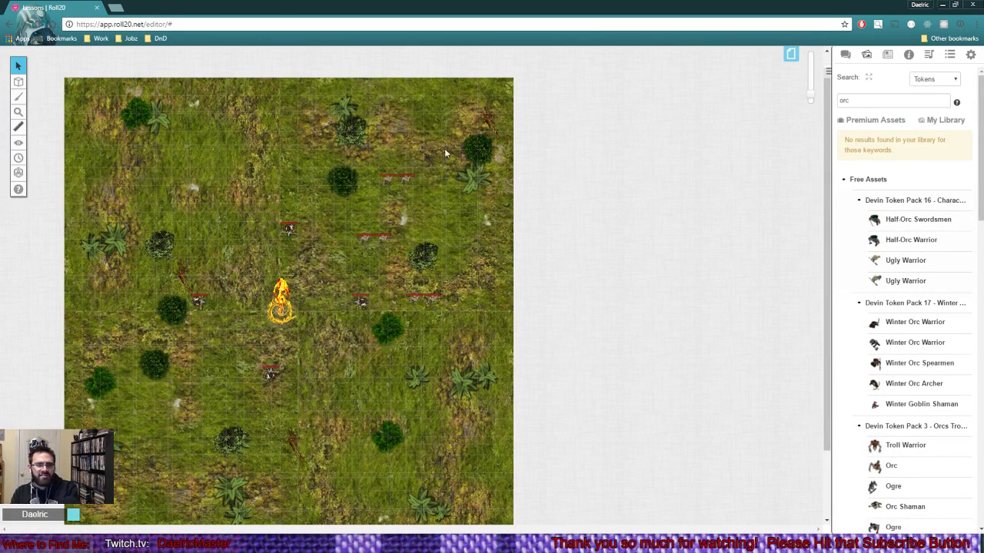
Step: Move the northernmost Orc pair to the map's northwest, turned to stand one above the other, and the pair beside the eastern shaman toward the eastern edge
drag(463, 142, 182, 141)
click(207, 119)
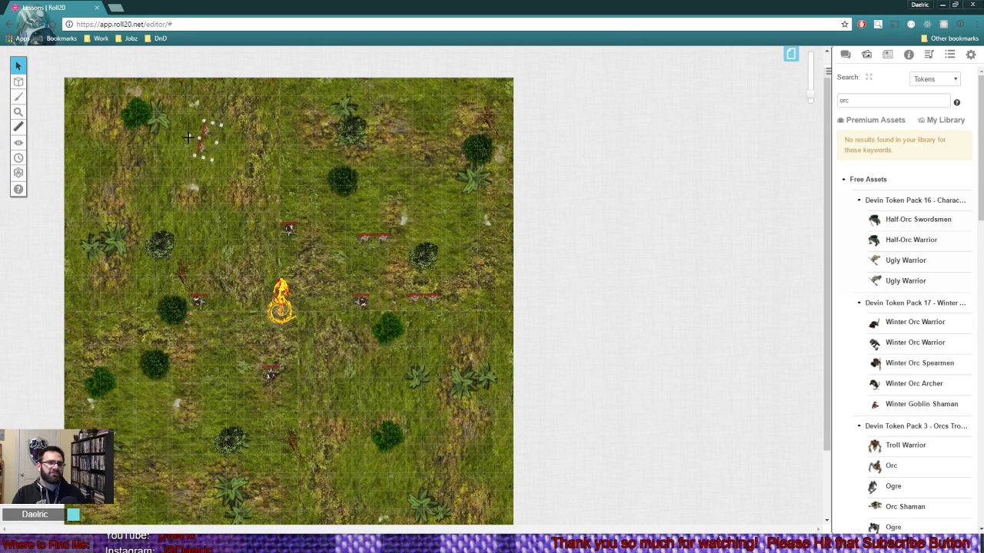
scroll(433, 146, down, 2)
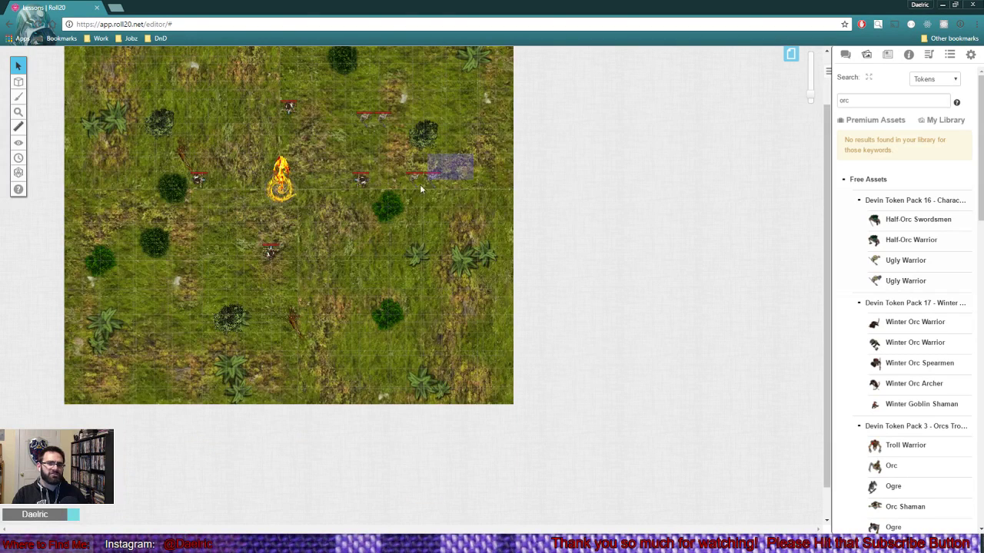
drag(412, 197, 463, 345)
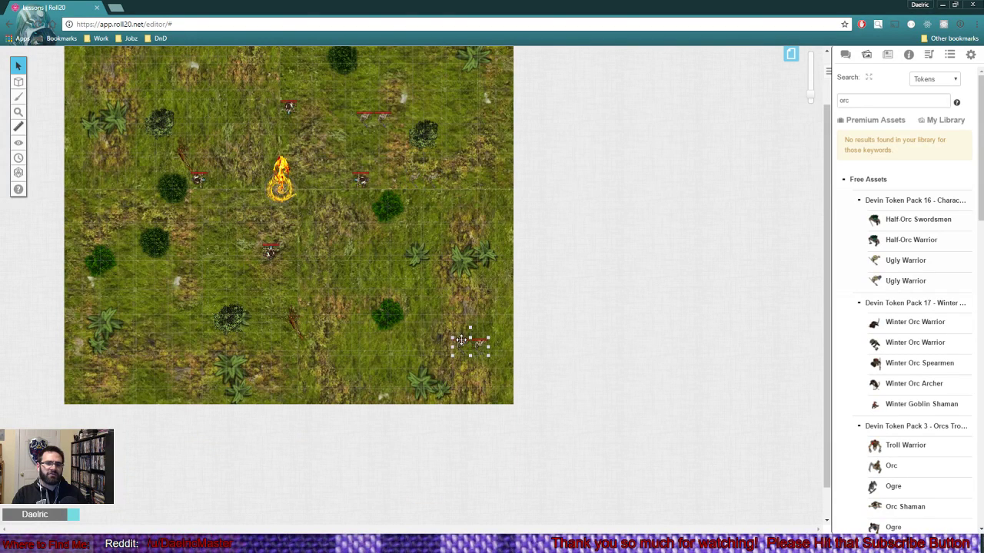
Step: Move the remaining Orc pair northeast of the fire to the map's southwest and rotate it so the tokens stand one above the other
drag(462, 93, 340, 137)
drag(348, 214, 206, 352)
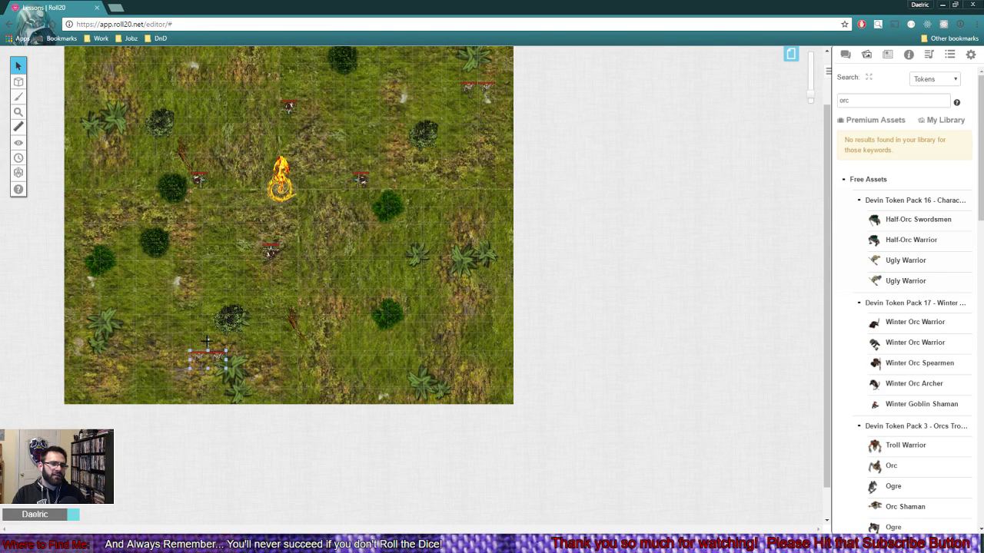
drag(206, 340, 238, 361)
Step: Paste a fourth Orc pair near the map's western edge and arrange its two tokens side by side
scroll(330, 300, up, 3)
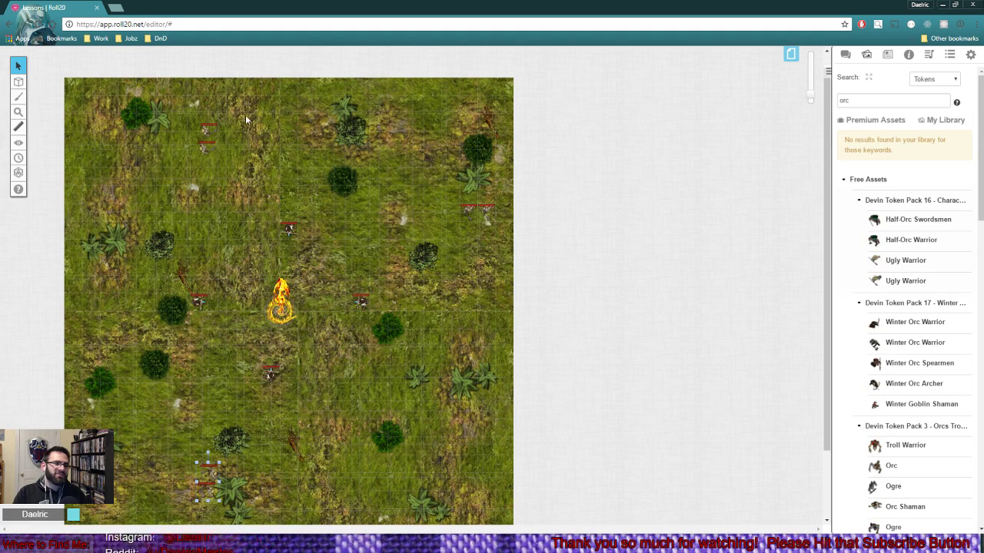
scroll(241, 353, down, 3)
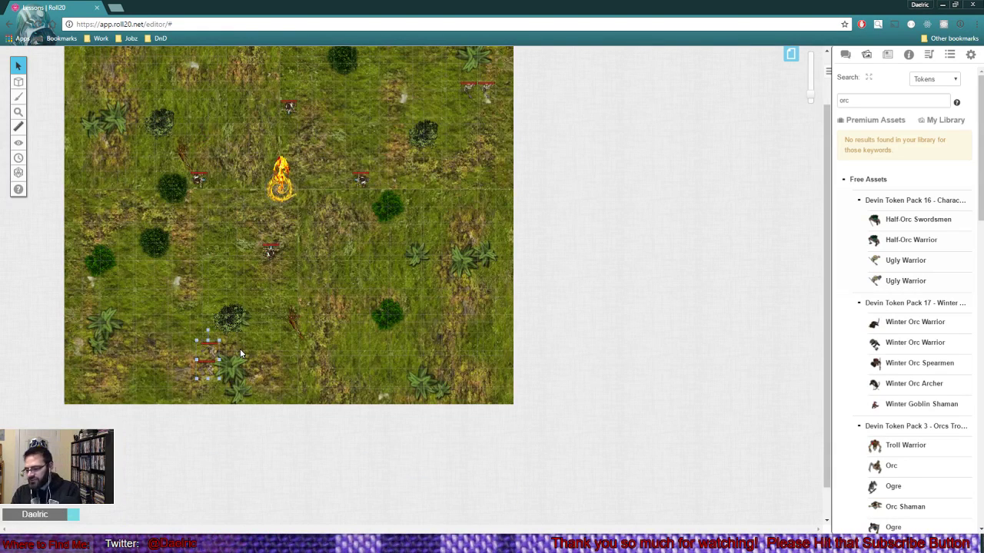
click(108, 202)
key(ctrl+v)
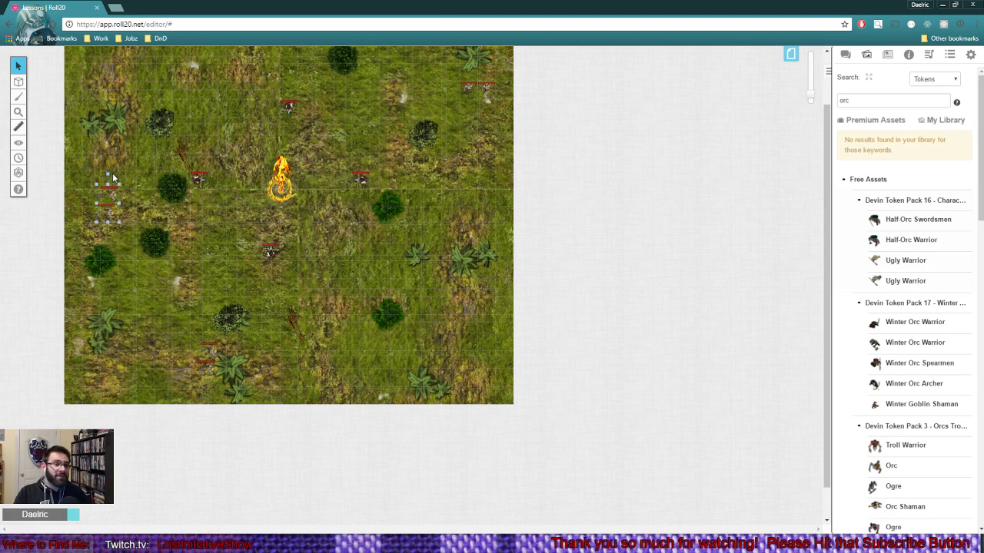
drag(109, 174, 130, 202)
click(144, 214)
click(110, 212)
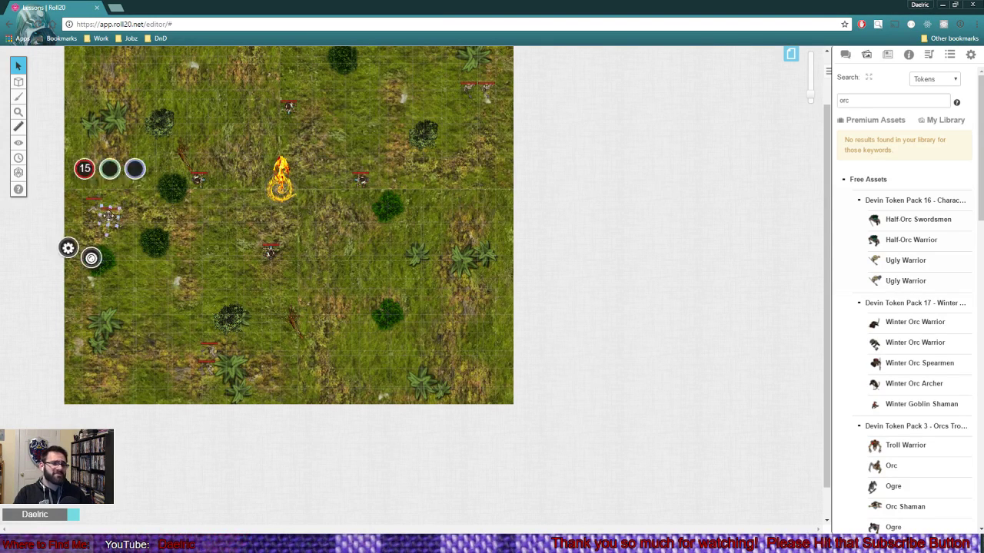
drag(99, 209, 93, 220)
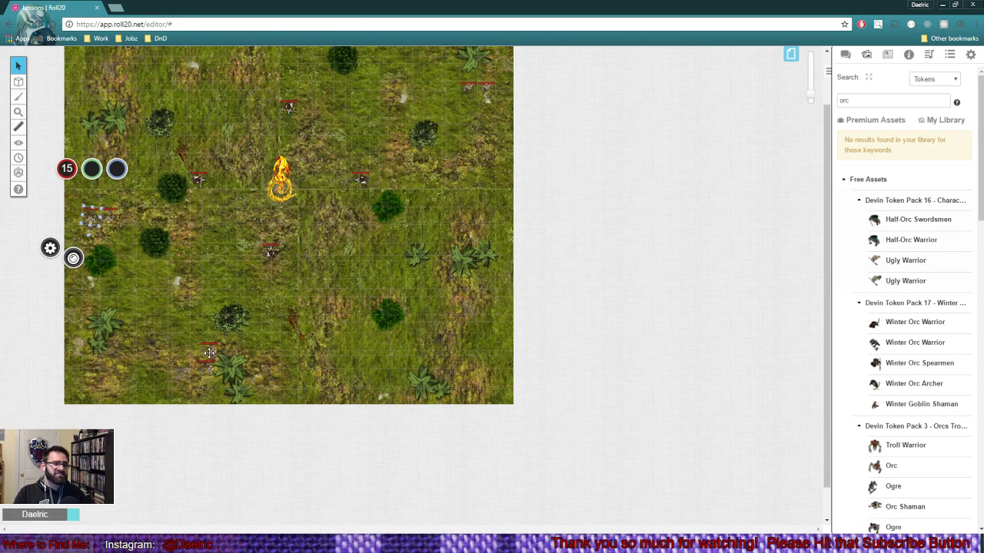
Step: Align the tokens within the southwestern and northwestern Orc pairs so each pair stands in a straight column
drag(207, 369, 217, 368)
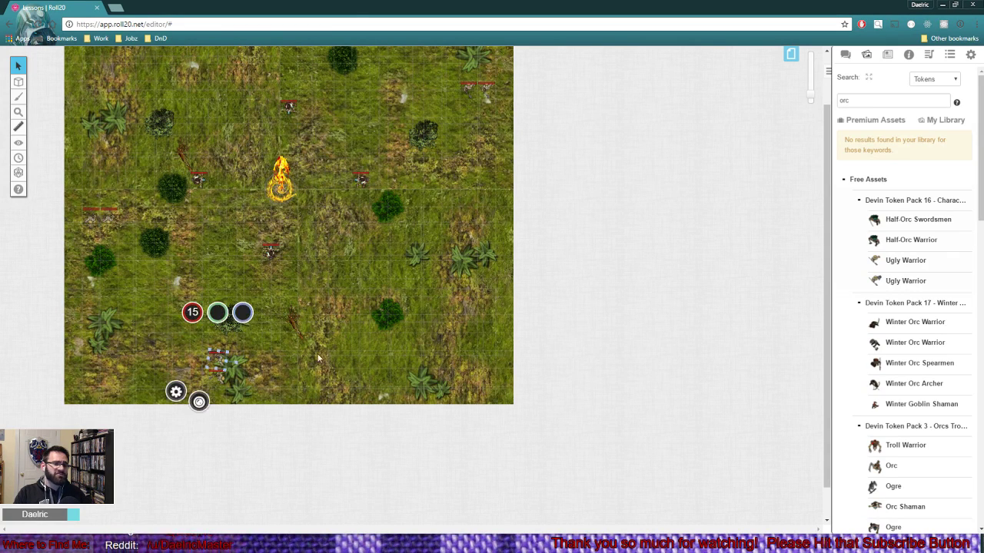
scroll(492, 85, up, 3)
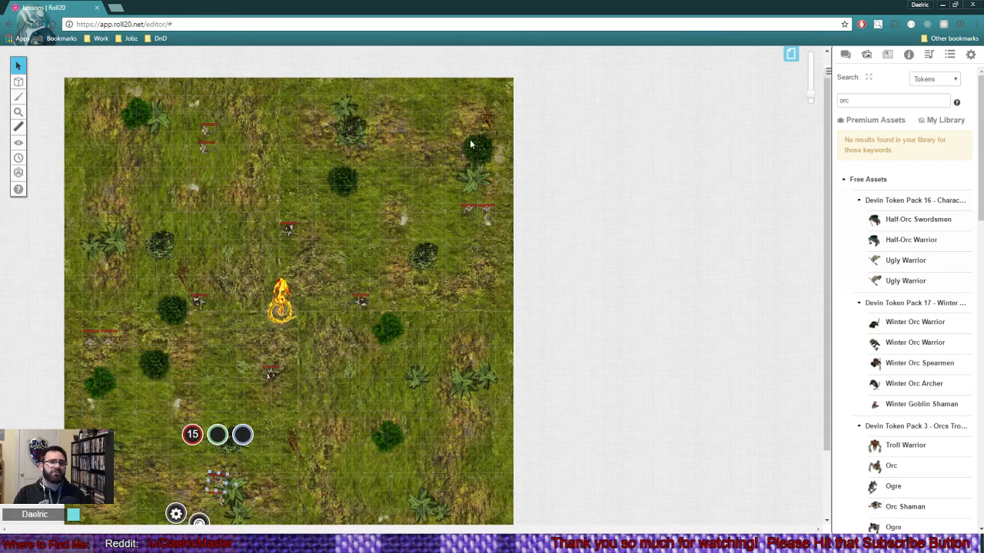
click(485, 211)
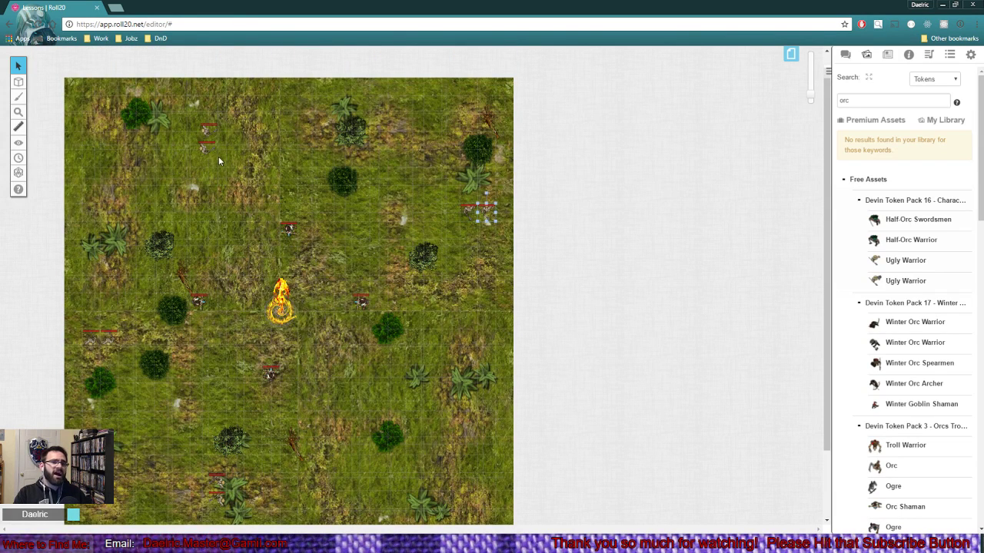
mouse_move(208, 131)
mouse_down()
mouse_move(206, 123)
mouse_move(198, 144)
mouse_up()
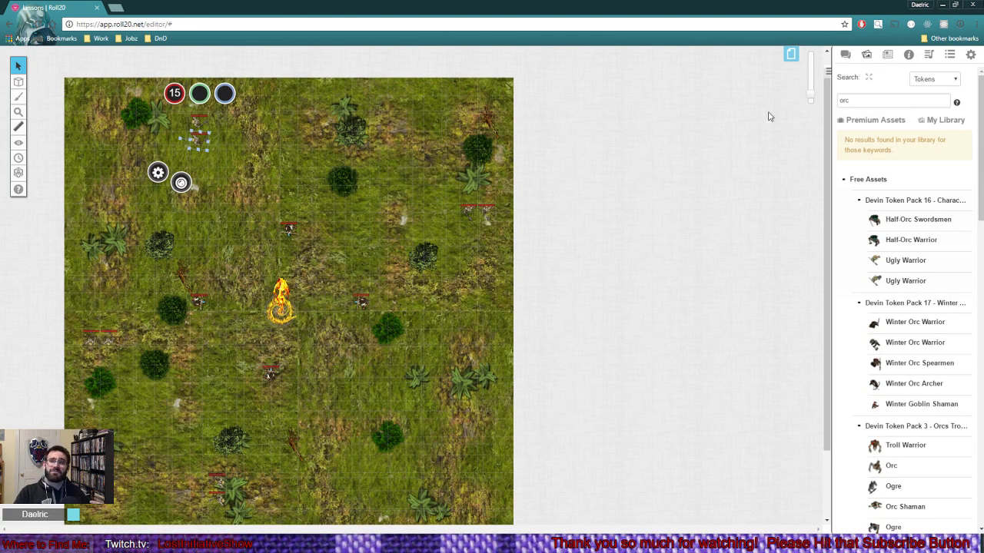
click(669, 133)
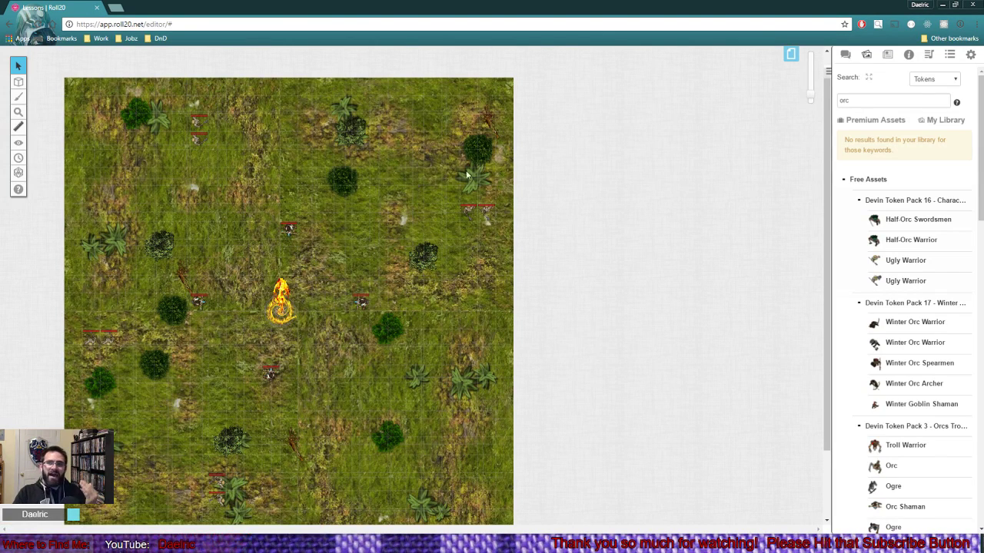
Step: View the Orc character's traits and actions from the journal and close its window
click(890, 59)
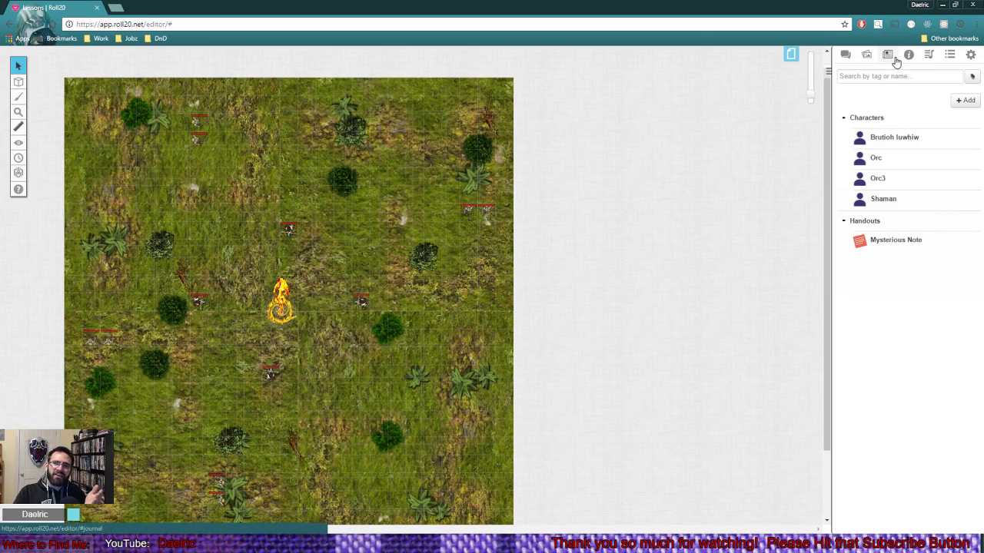
click(881, 164)
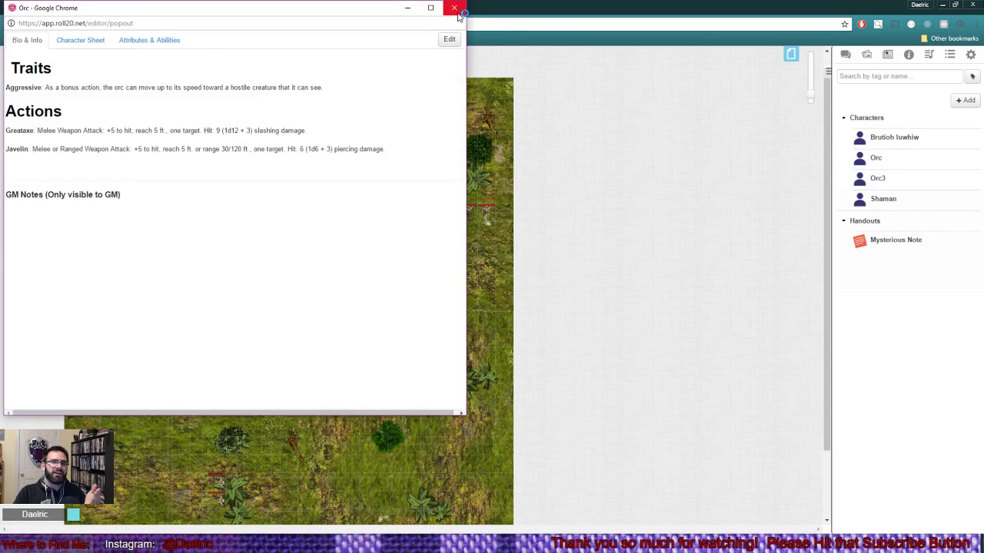
click(463, 7)
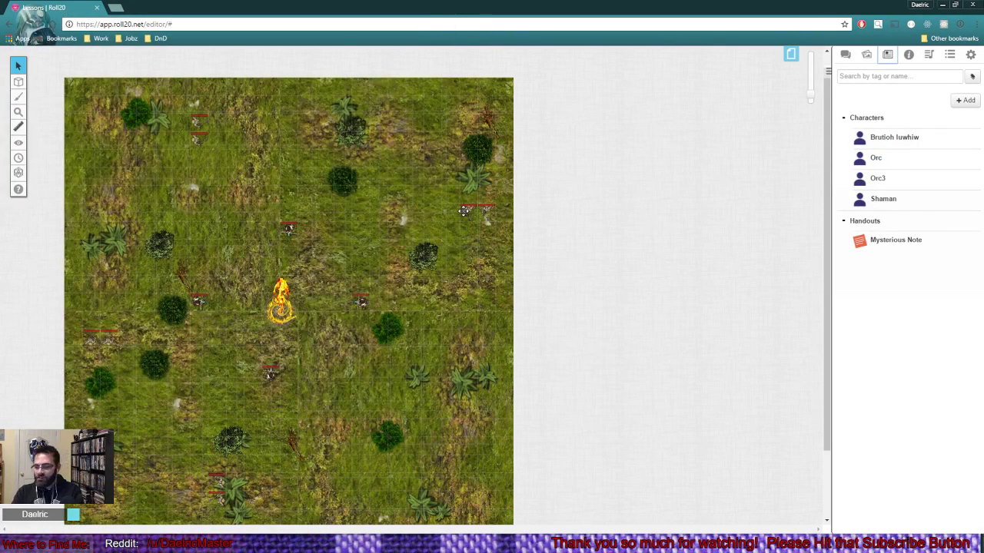
Step: Open the Orc's character sheet from an eastern Orc token, roll its Greataxe attack and review the rolls in the chat
double_click(464, 210)
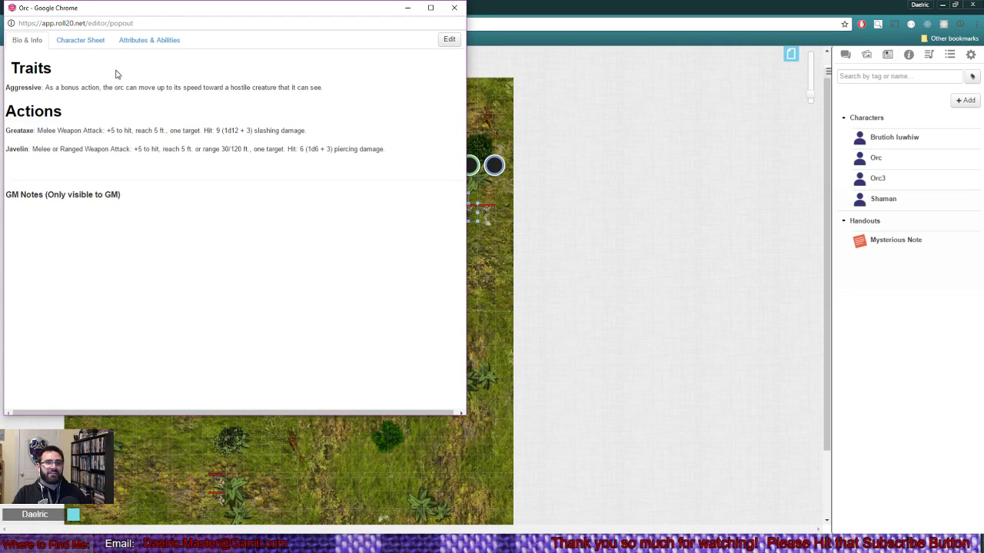
click(80, 41)
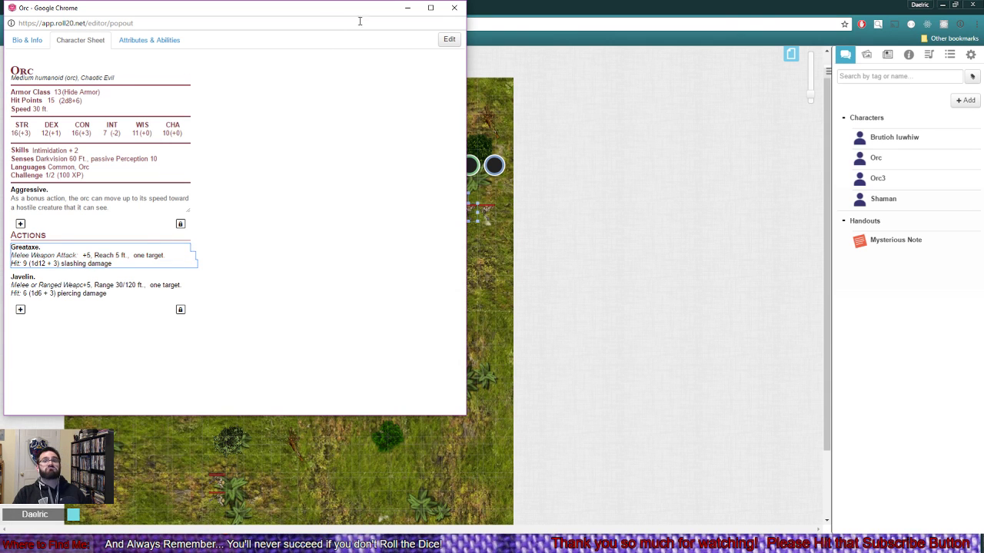
click(454, 7)
click(845, 54)
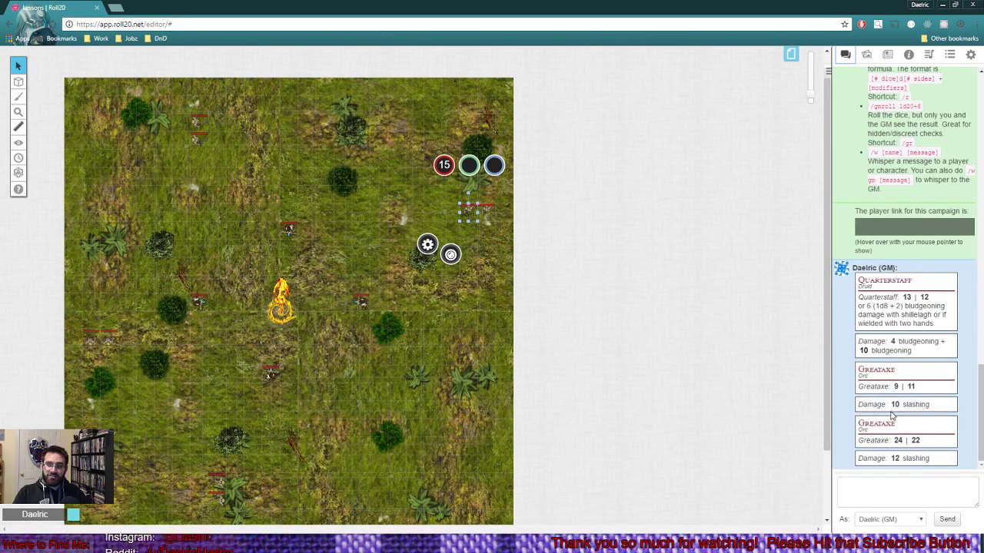
mouse_move(896, 387)
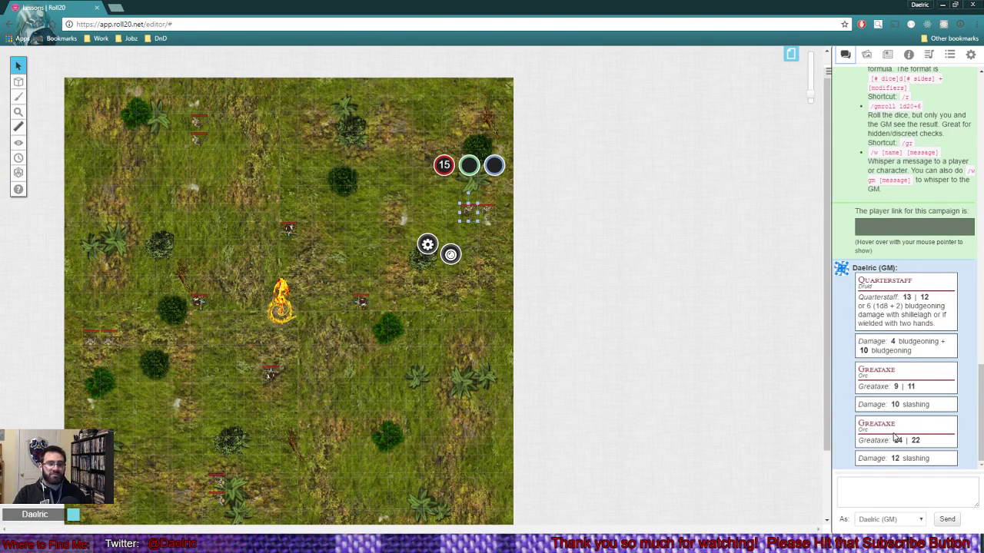